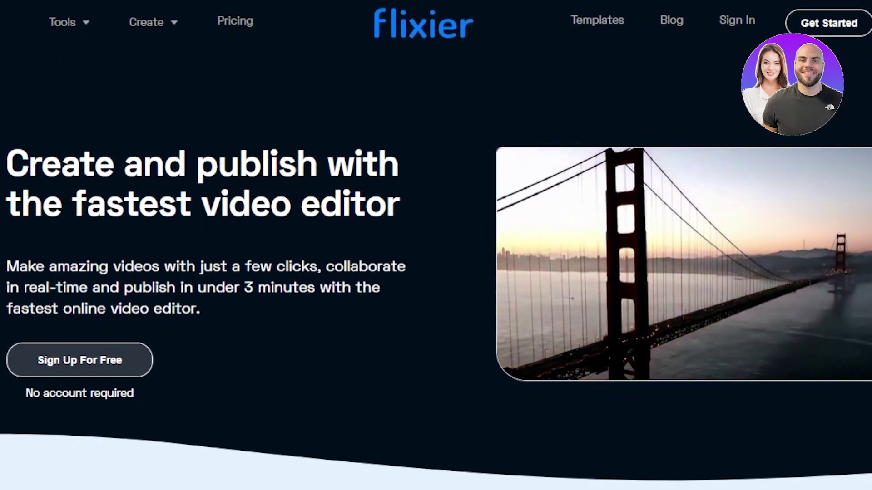
Step: Browse the Flixier homepage, then launch the editor without an account via 'Sign Up For Free'
scroll(544, 209, "down", 5)
scroll(544, 209, "up", 5)
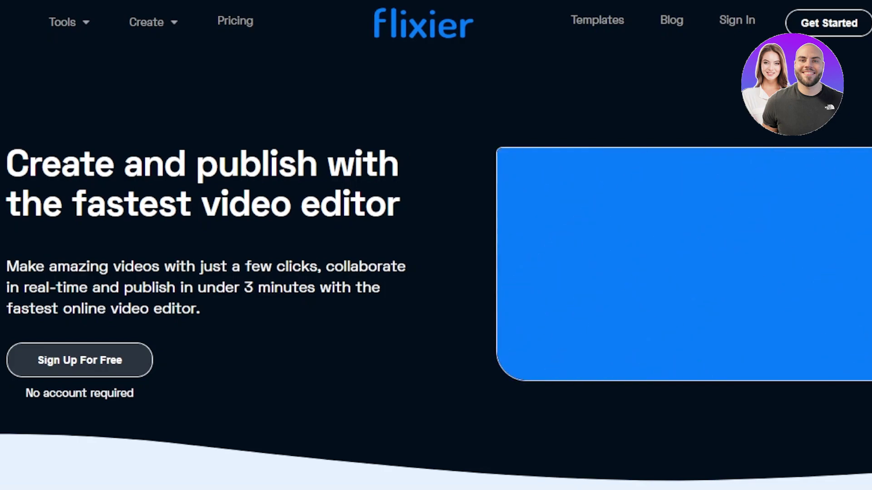
scroll(436, 245, "down", 8)
scroll(436, 245, "up", 8)
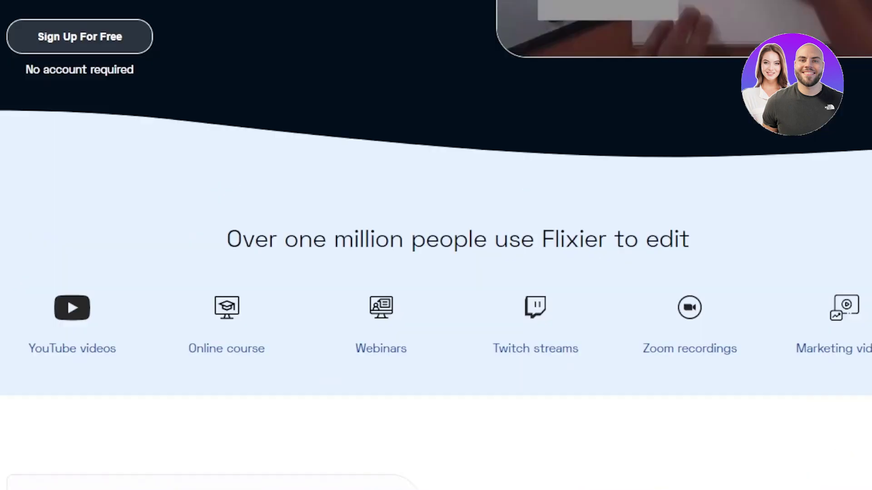
scroll(436, 245, "down", 7)
scroll(436, 246, "down", 6)
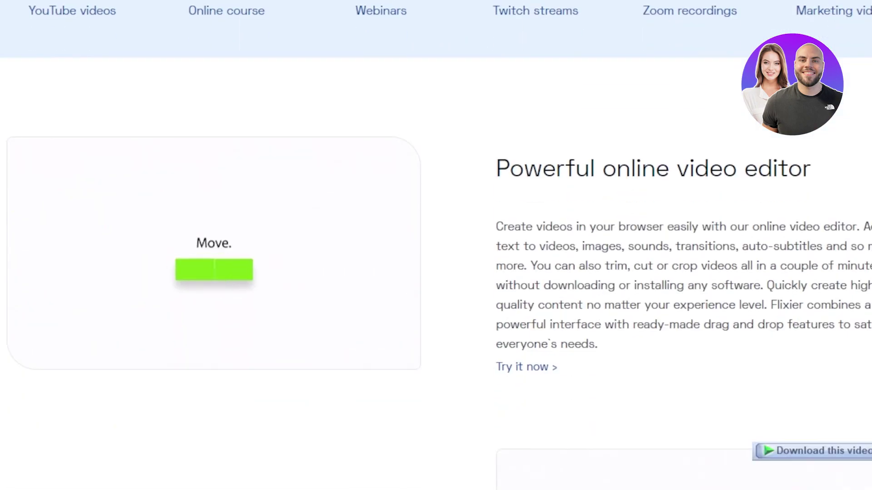
scroll(436, 245, "up", 1)
scroll(436, 245, "down", 1)
scroll(436, 245, "down", 9)
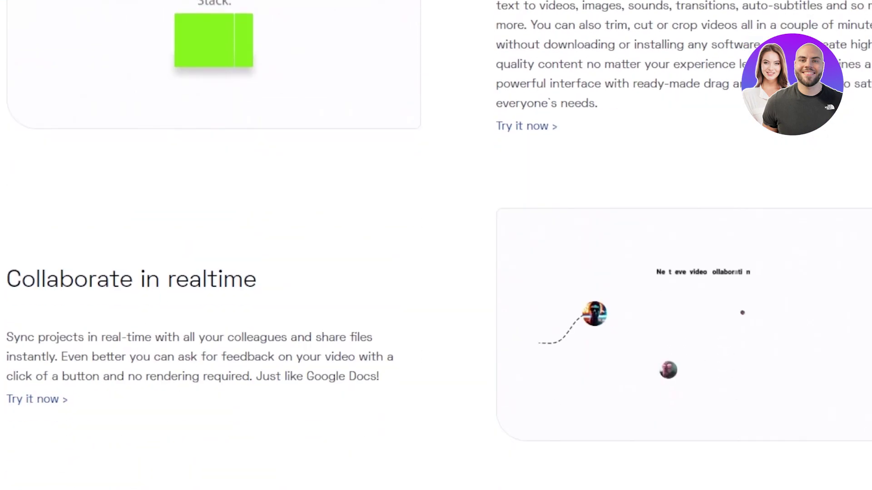
scroll(436, 245, "down", 9)
scroll(435, 245, "down", 8)
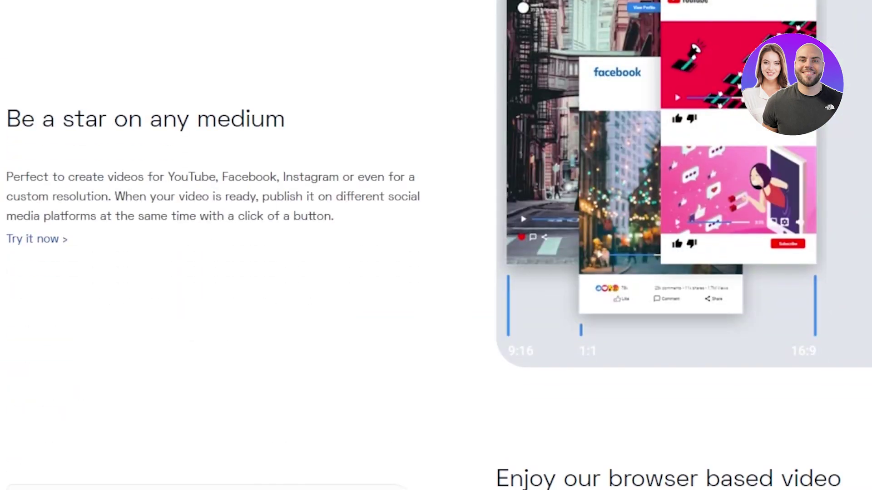
scroll(436, 245, "down", 8)
scroll(435, 245, "up", 20)
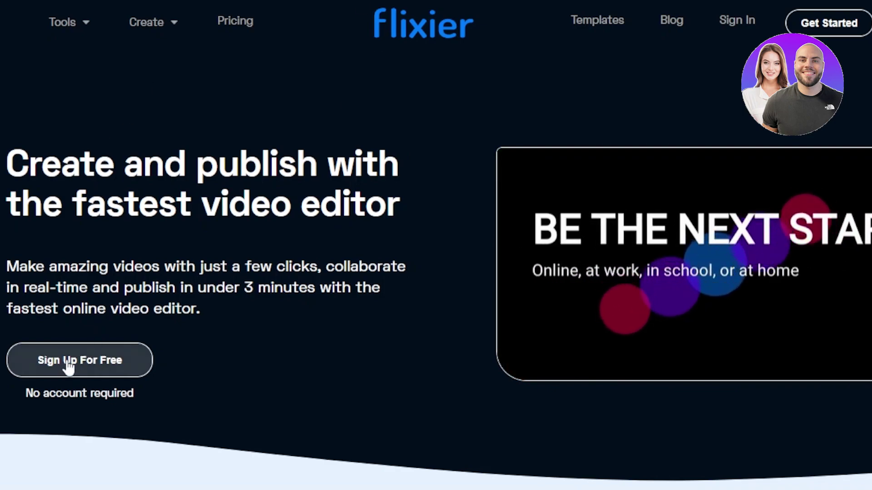
left_click(91, 356)
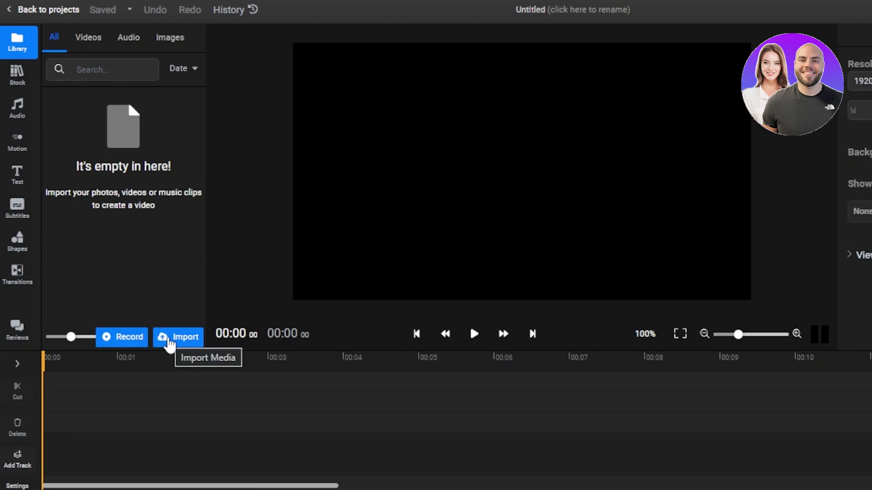
Step: Import the coffee-table video file from My device into the media library
left_click(169, 339)
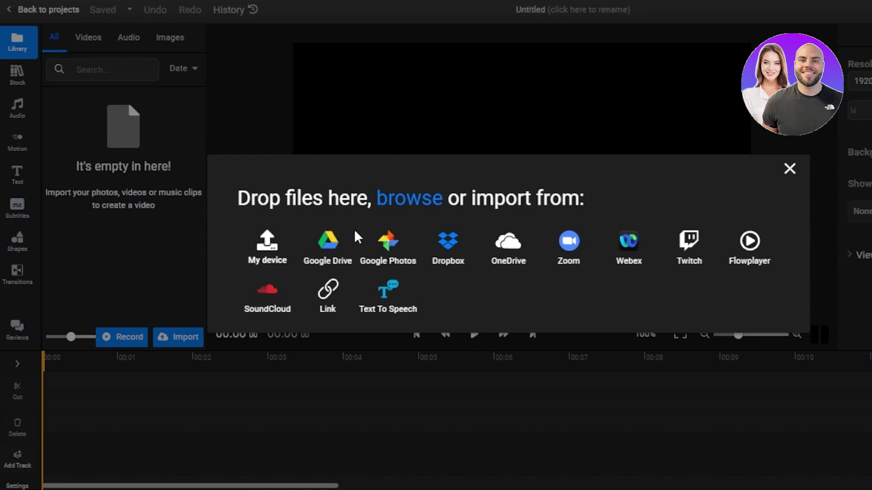
left_click(271, 254)
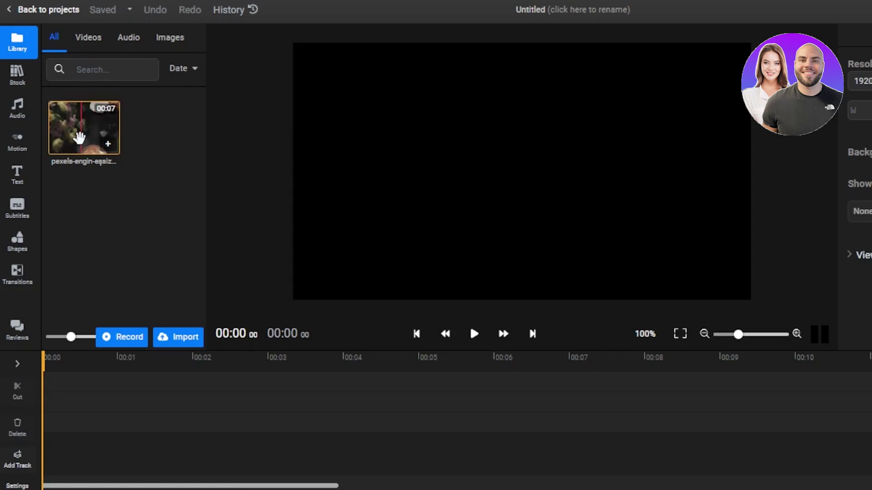
Step: Drag the uploaded coffee clip into the preview and centre it in the frame
left_click(79, 137)
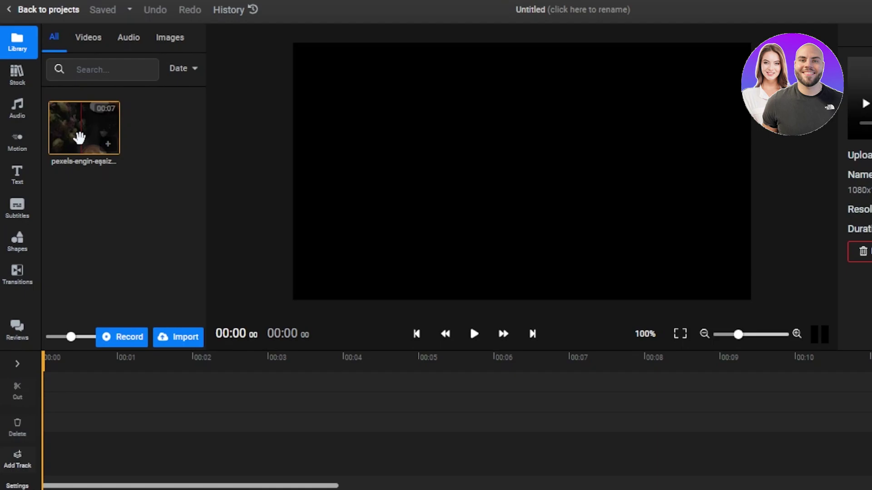
left_click_drag(80, 137, 471, 156)
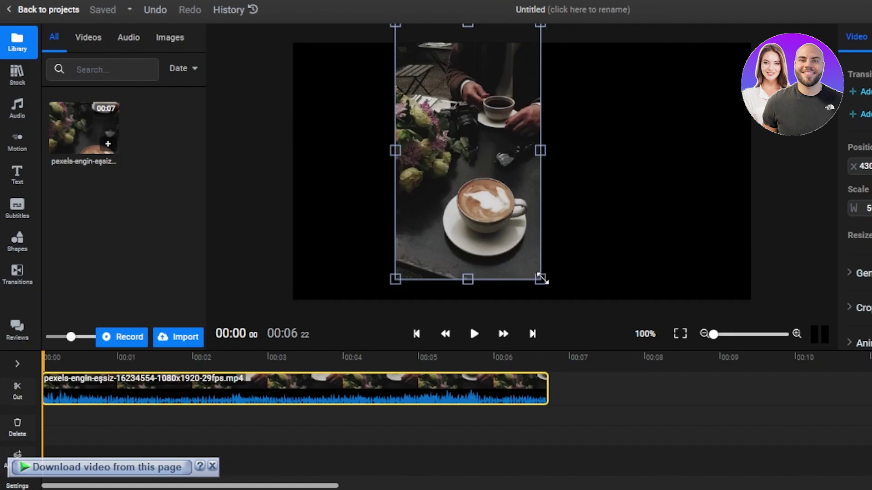
left_click_drag(488, 171, 542, 187)
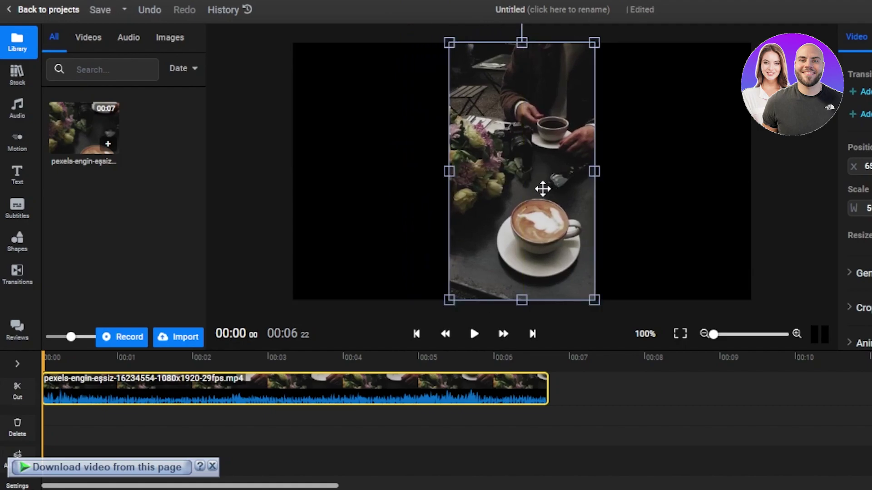
left_click(366, 189)
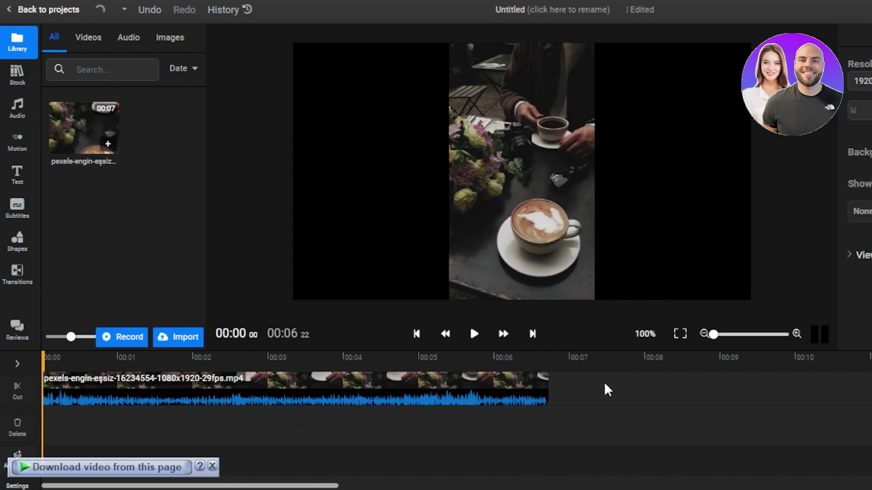
left_click(212, 467)
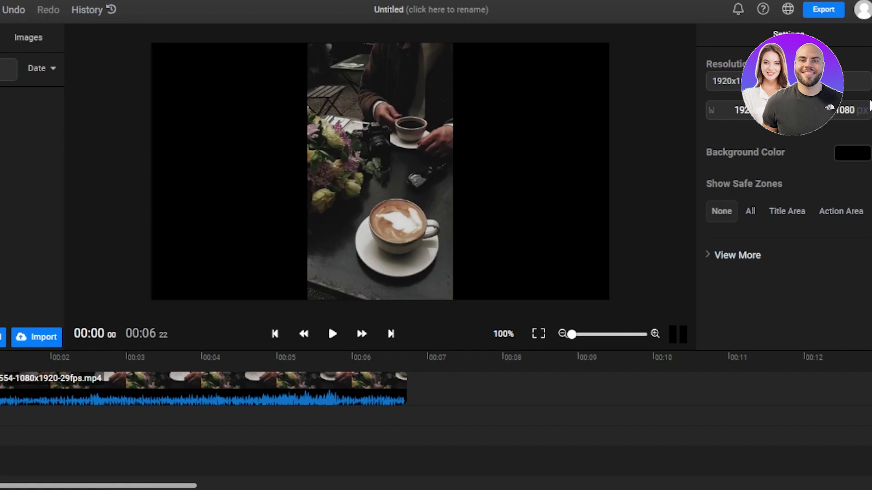
Step: Set the project resolution to 1080x1920 (9:16 Vertical)
left_click(727, 81)
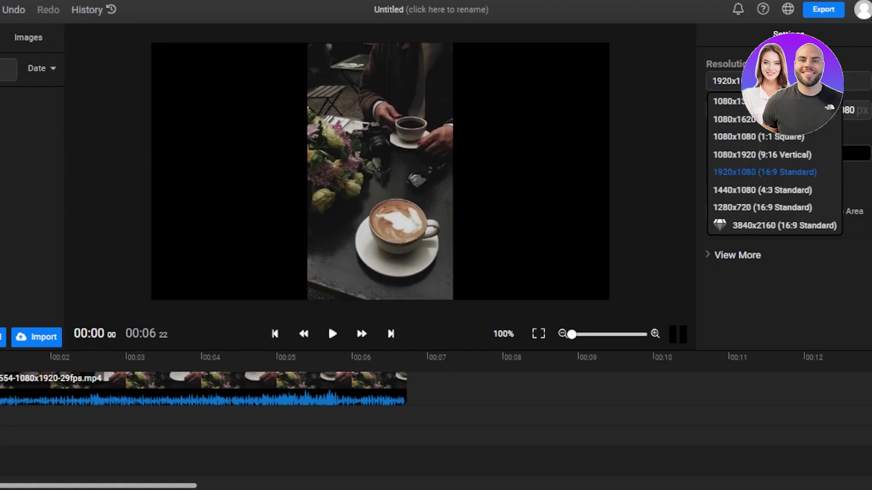
left_click(727, 101)
left_click(772, 81)
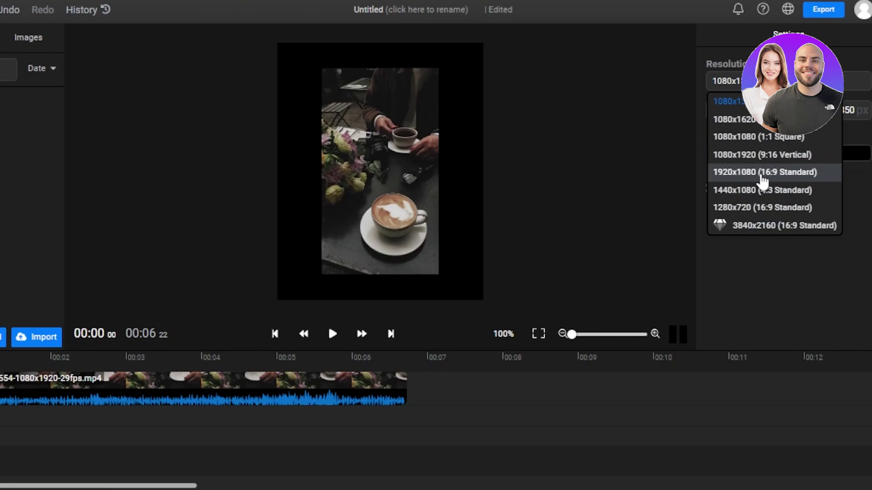
left_click(765, 171)
left_click(726, 81)
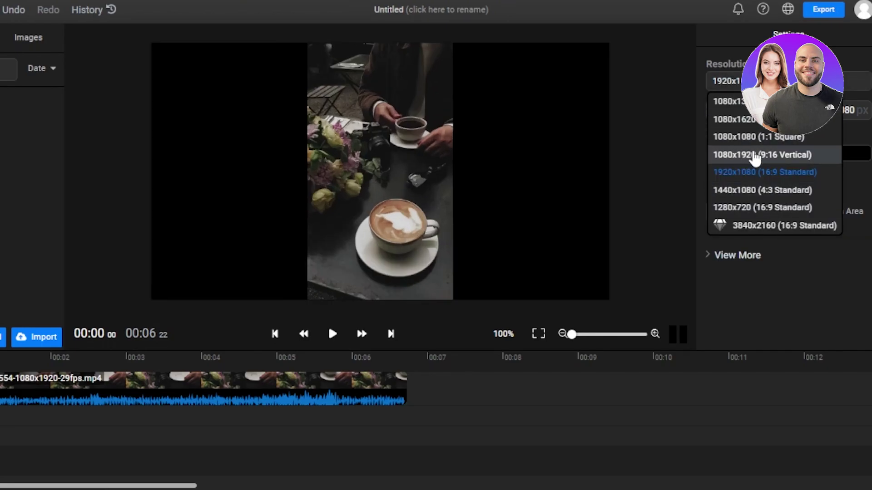
left_click(752, 156)
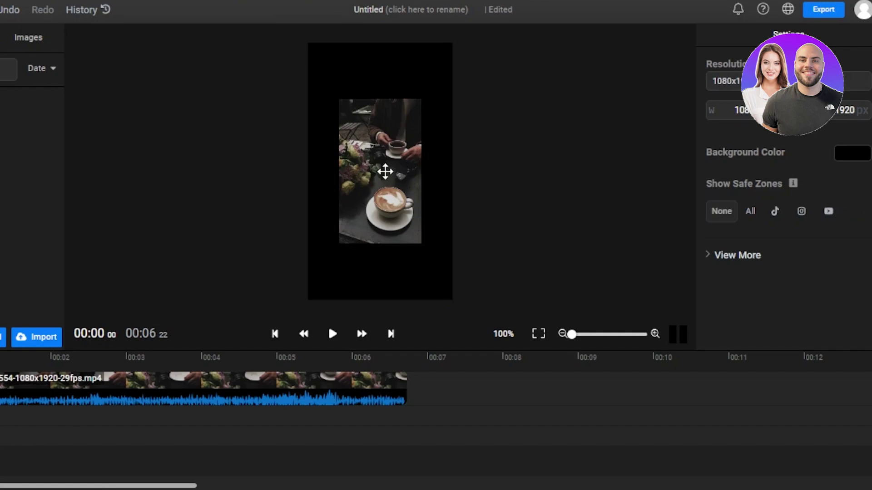
Step: Enlarge the coffee clip with its corner handles until it fills the vertical frame
left_click(370, 176)
left_click_drag(422, 246, 465, 301)
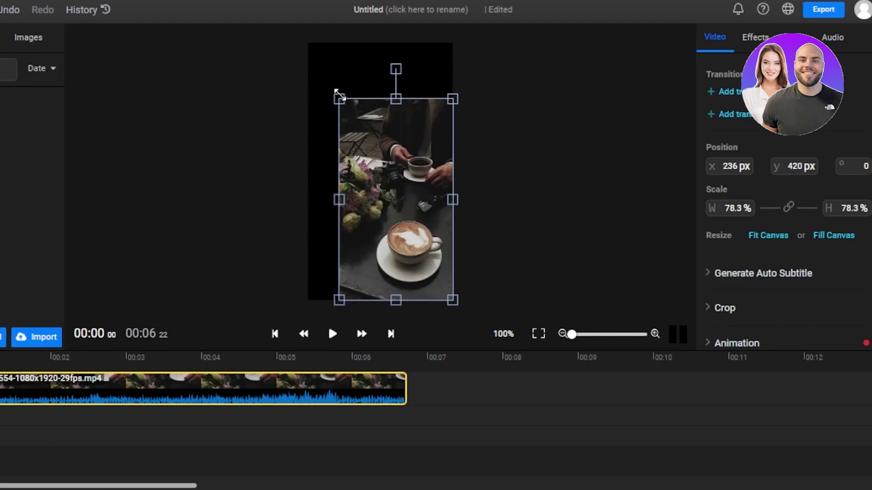
left_click_drag(339, 97, 308, 41)
left_click(534, 156)
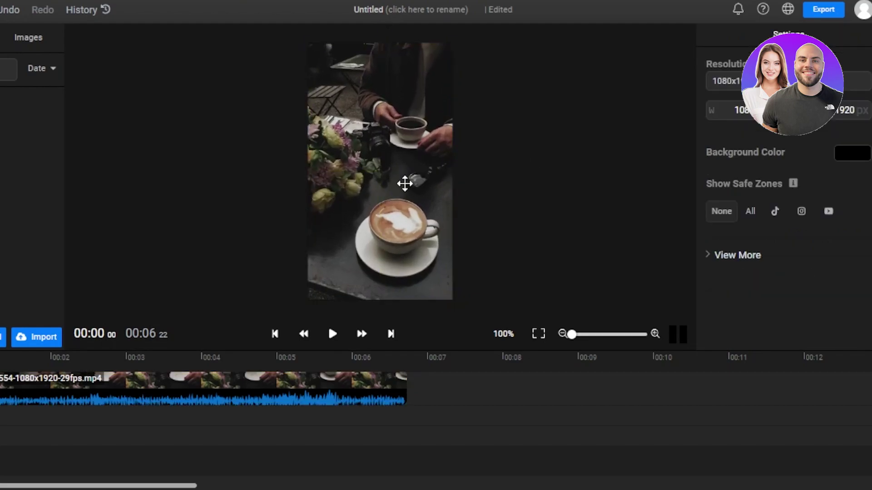
left_click(405, 184)
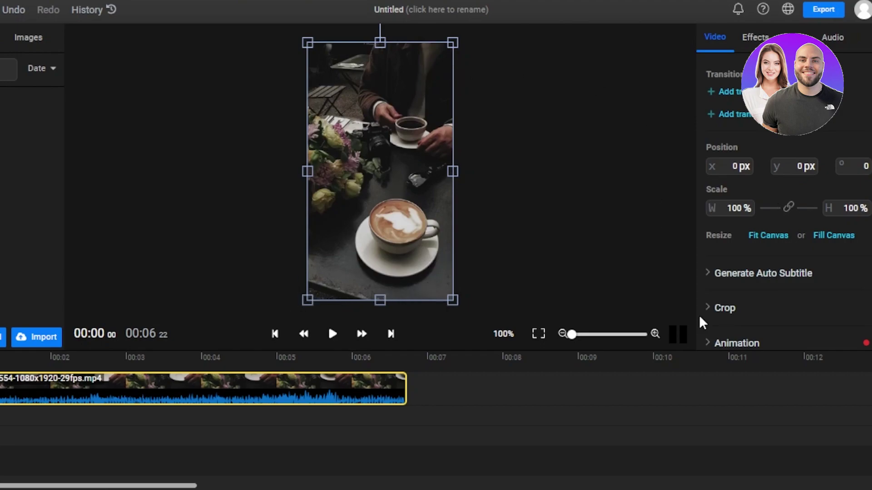
left_click(596, 179)
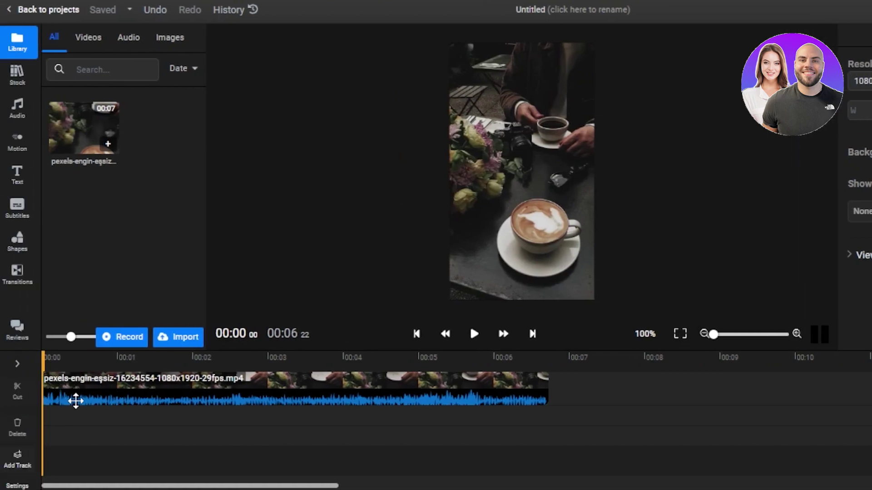
Step: Preview the vertical reel, select the clip, and pause with the playhead at 00:04 16
key("space")
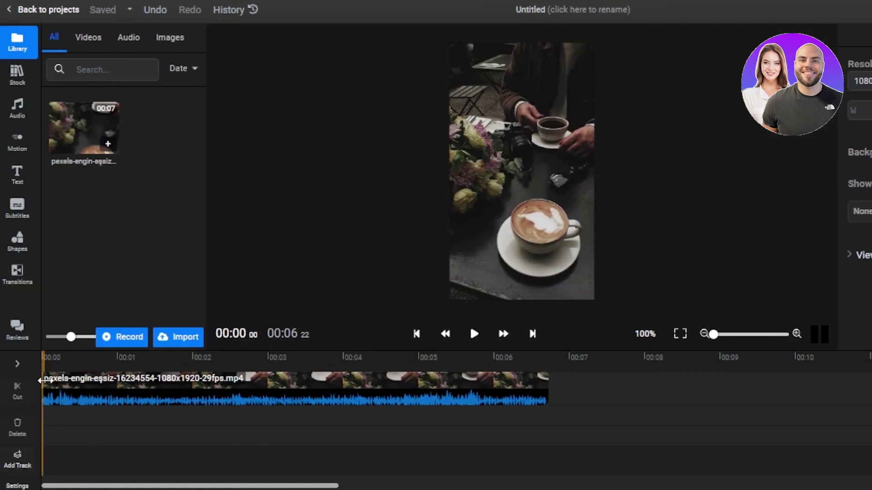
key("space")
left_click(171, 363)
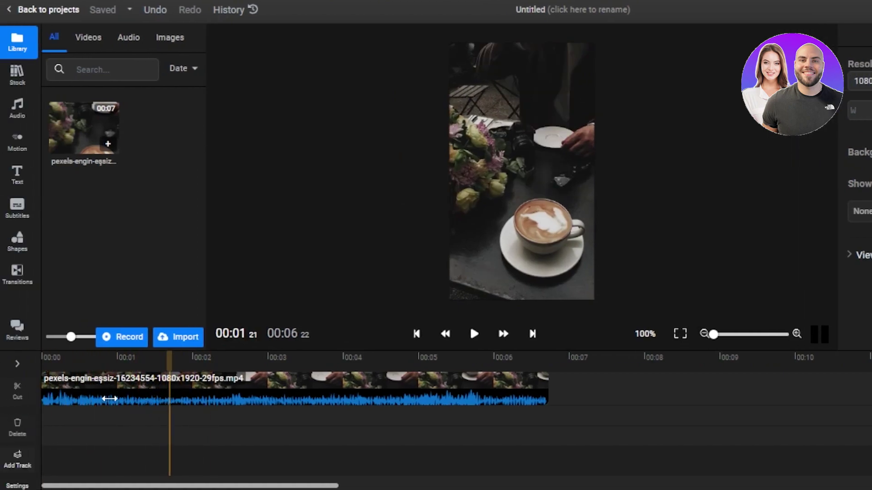
key("Home")
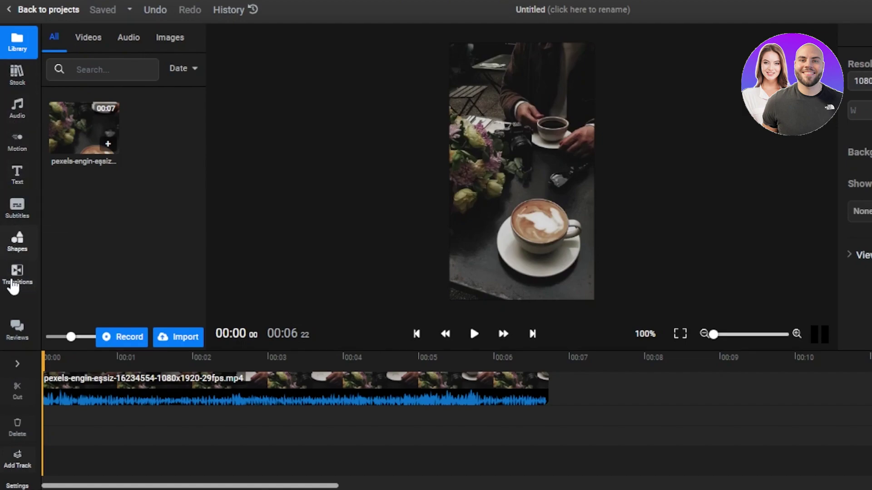
left_click(523, 226)
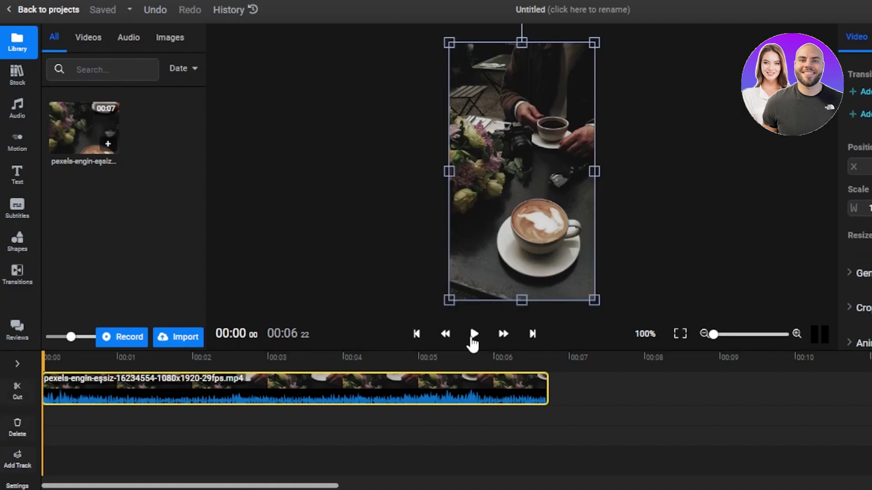
left_click(473, 339)
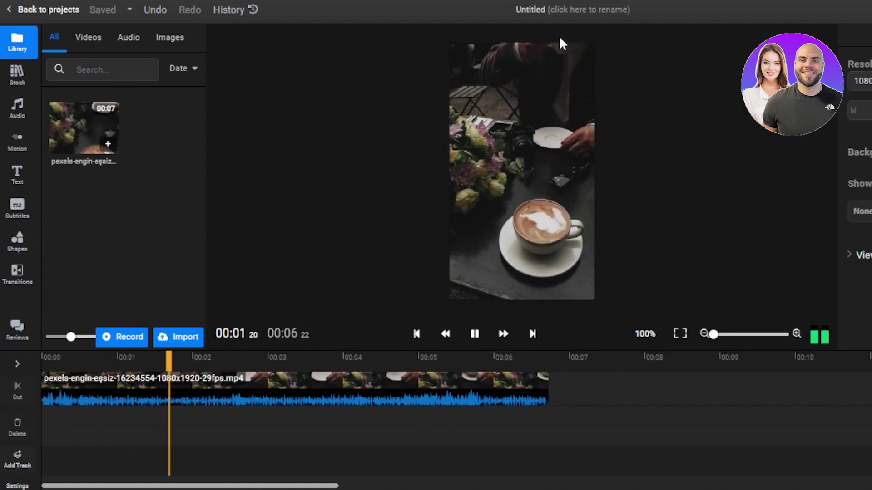
left_click(474, 335)
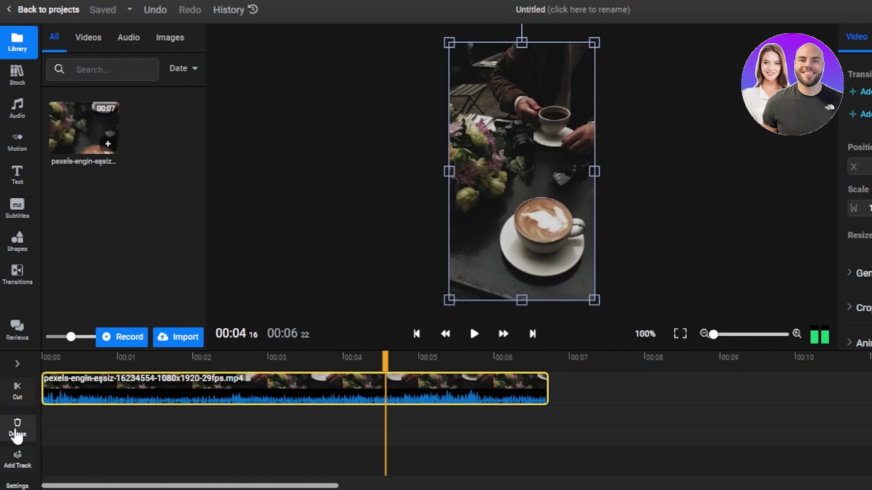
Step: Split the coffee clip at 00:04 16 and preview the Angular transition at the cut
left_click(18, 392)
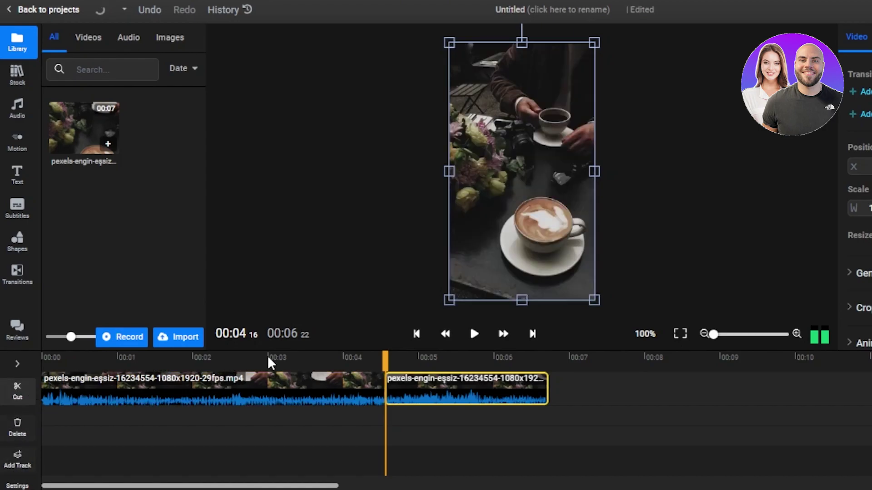
mouse_move(386, 362)
left_mouse_down()
mouse_move(407, 358)
mouse_move(320, 363)
mouse_move(394, 362)
mouse_move(355, 364)
mouse_move(381, 362)
mouse_move(364, 376)
mouse_move(383, 377)
left_mouse_up()
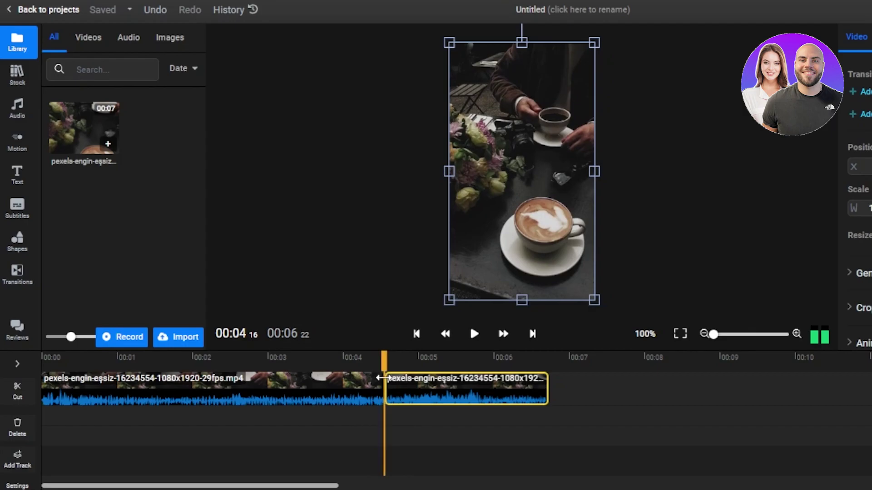
left_click(17, 274)
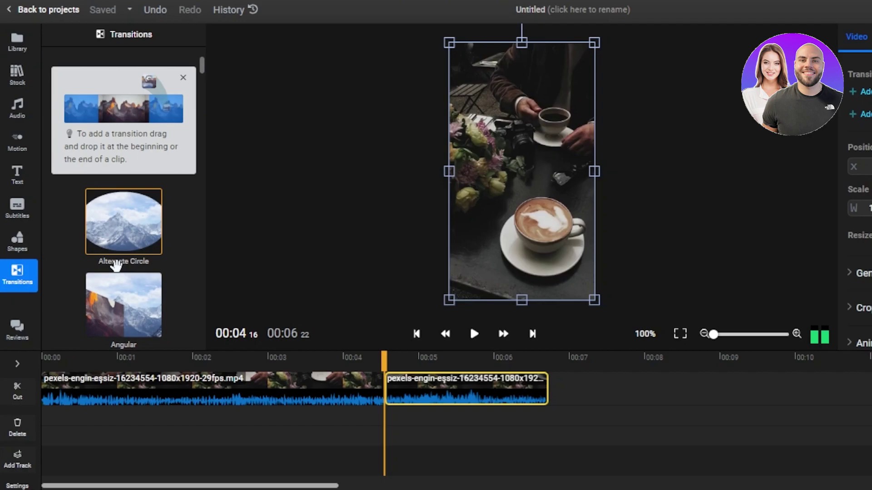
left_click(119, 311)
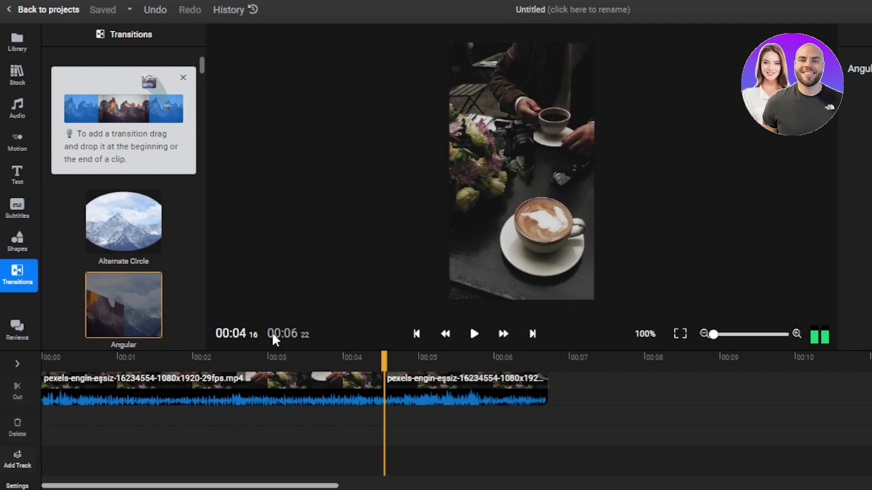
Step: Play the video across the split to check the join, then open the Text panel
mouse_move(389, 360)
left_mouse_down()
mouse_move(373, 359)
mouse_move(386, 360)
left_mouse_up()
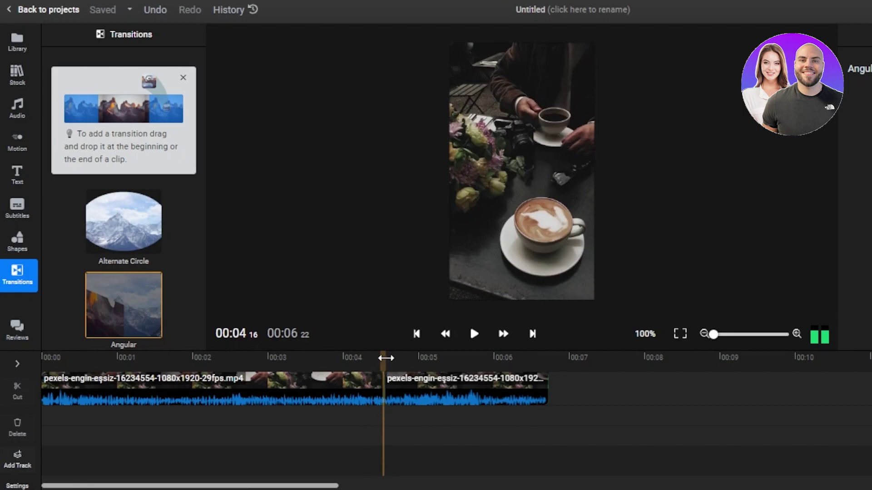
left_click(685, 370)
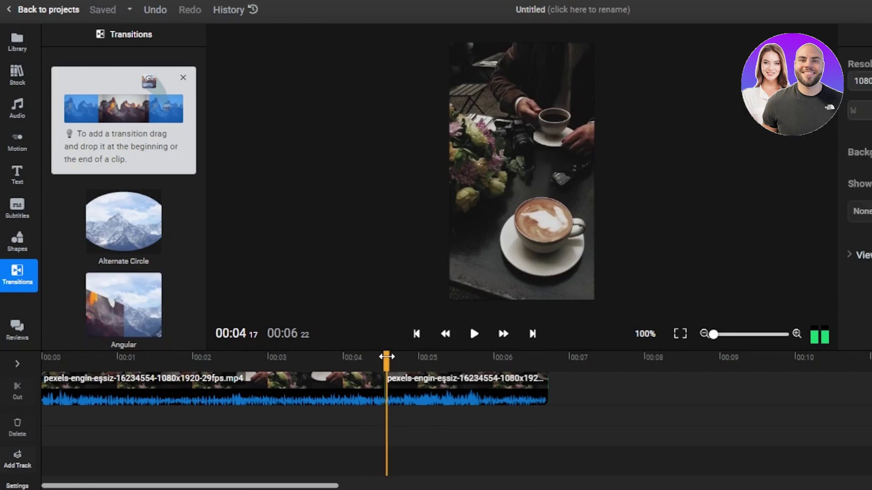
left_click(476, 334)
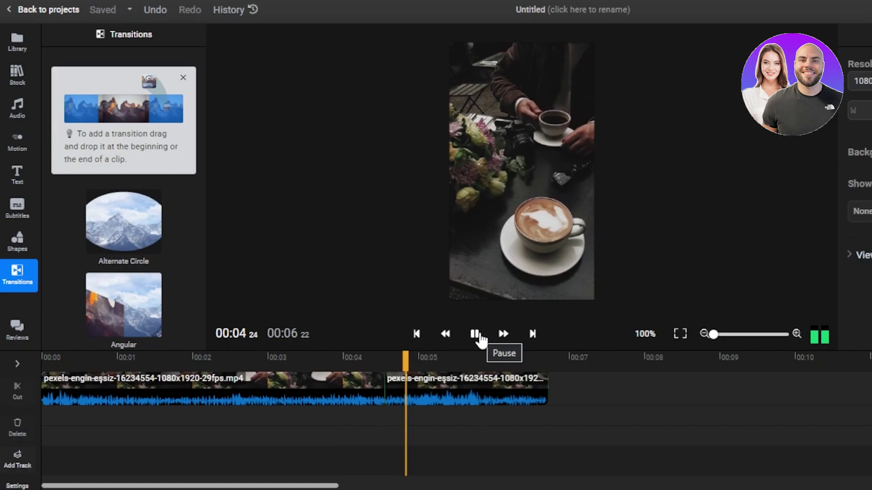
key("space")
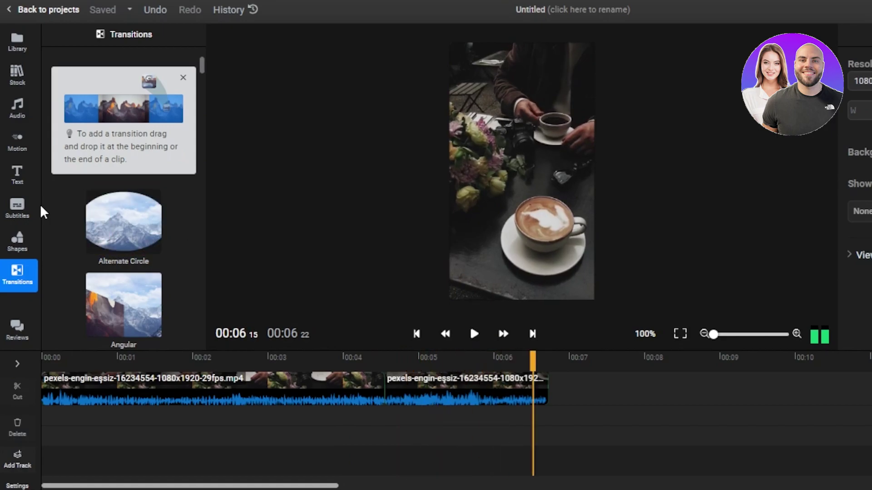
left_click(18, 208)
Step: Browse the Motion title styles, try Title Style 9, and move the playhead back to 00:02
left_click(17, 184)
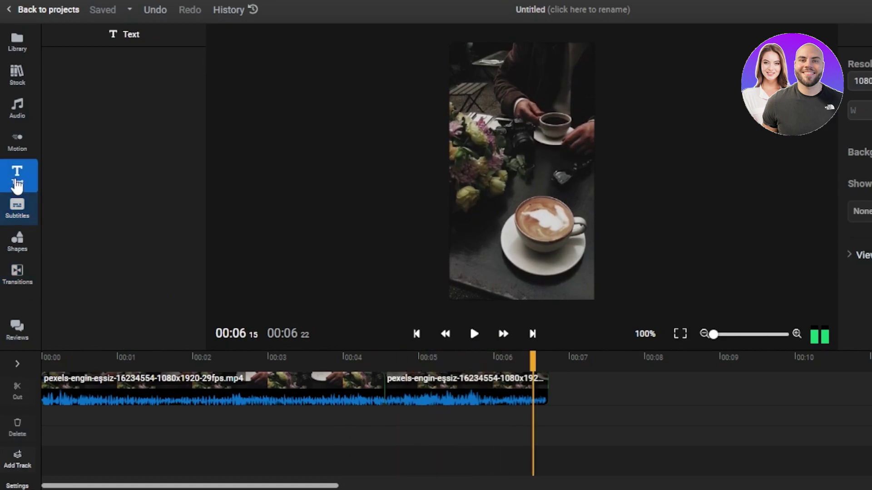
left_click(17, 145)
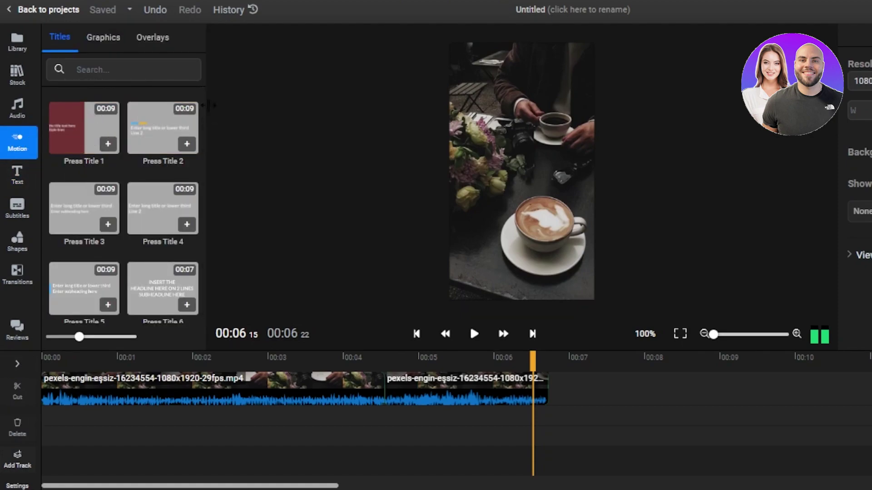
scroll(200, 136, "down", 1)
left_click_drag(201, 132, 203, 191)
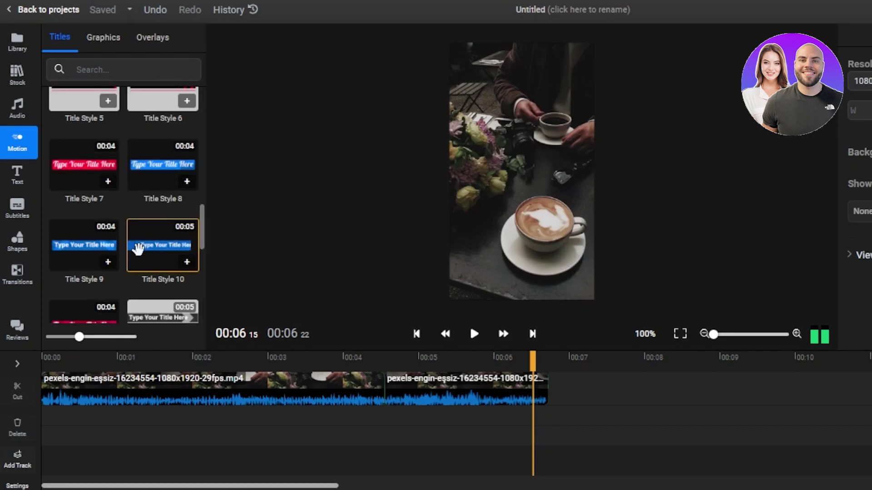
left_click(80, 257)
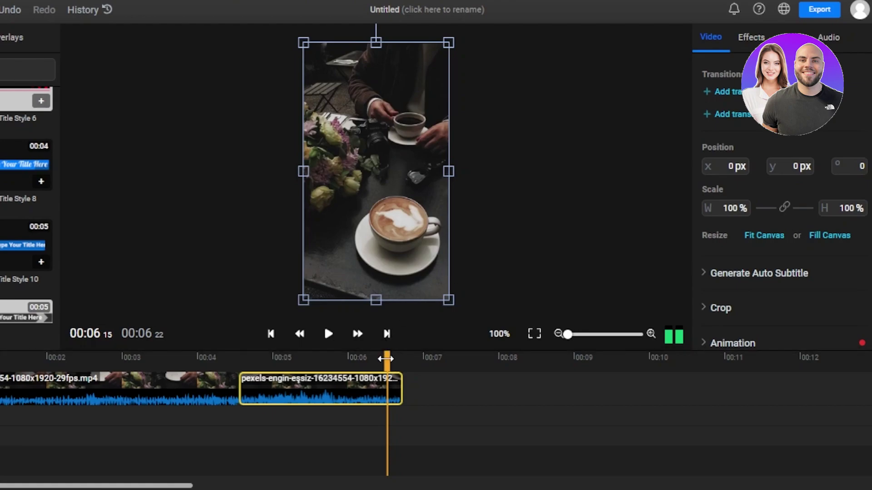
left_click_drag(380, 360, 78, 365)
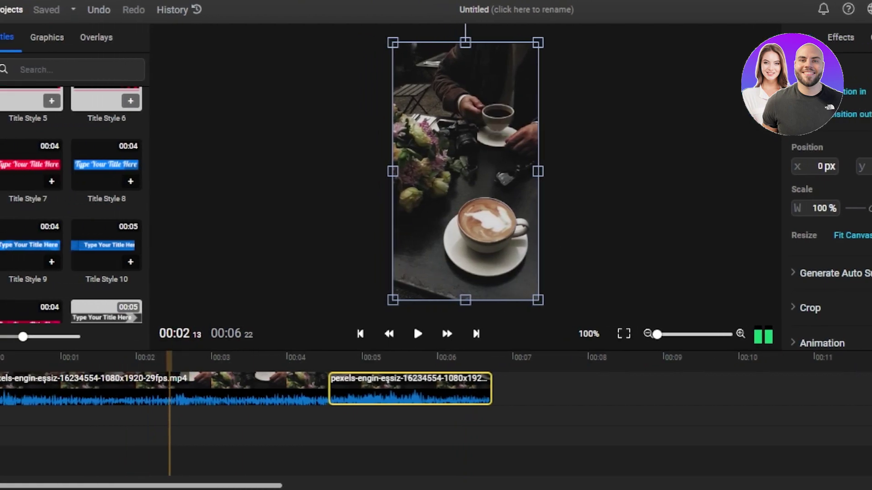
left_click(17, 75)
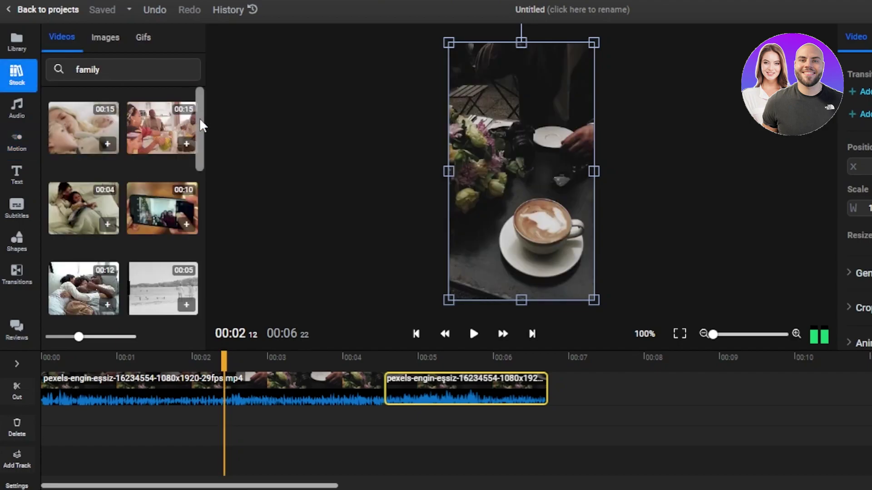
Step: Replace the stock video search 'family' with 'coffee' and scroll through the results
scroll(199, 136, "down", 5)
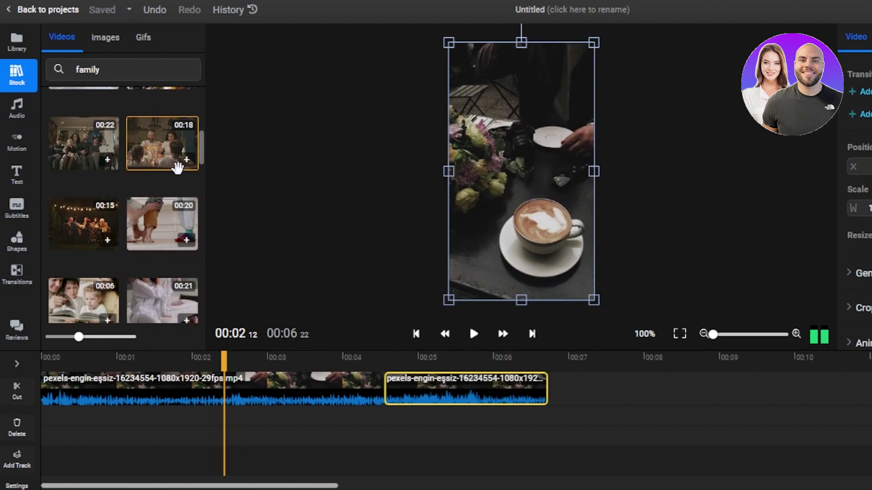
left_click(103, 50)
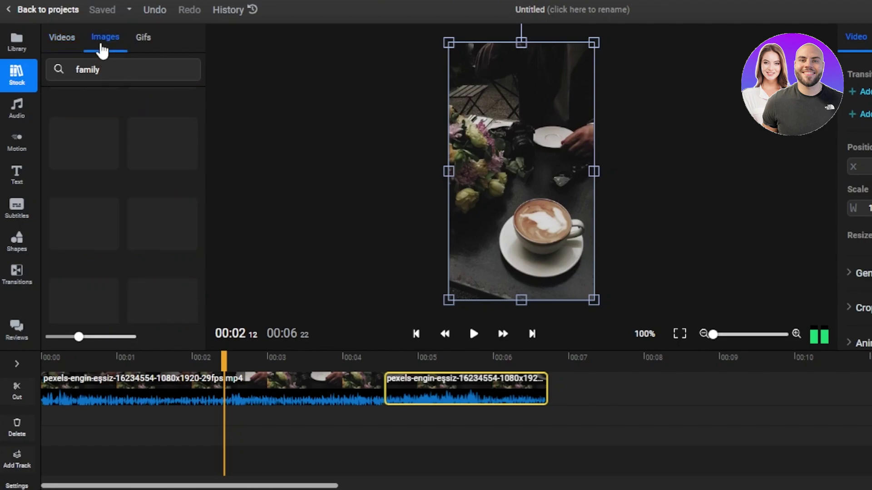
left_click(57, 44)
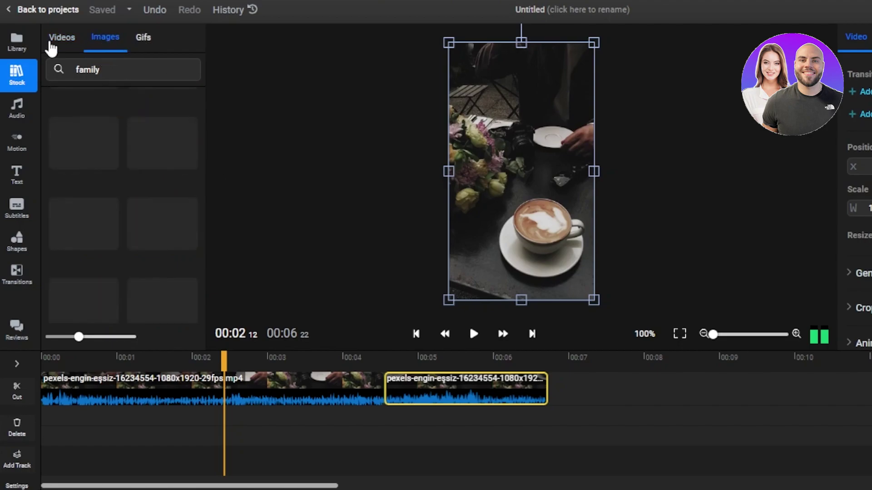
left_click(109, 69)
key("BackSpace")
key("BackSpace")
key("BackSpace")
key("BackSpace")
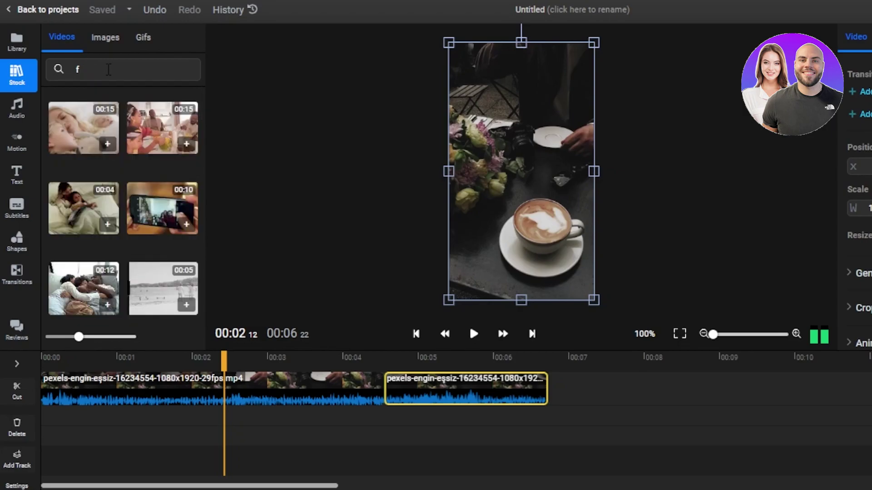
type("coffee")
key("Return")
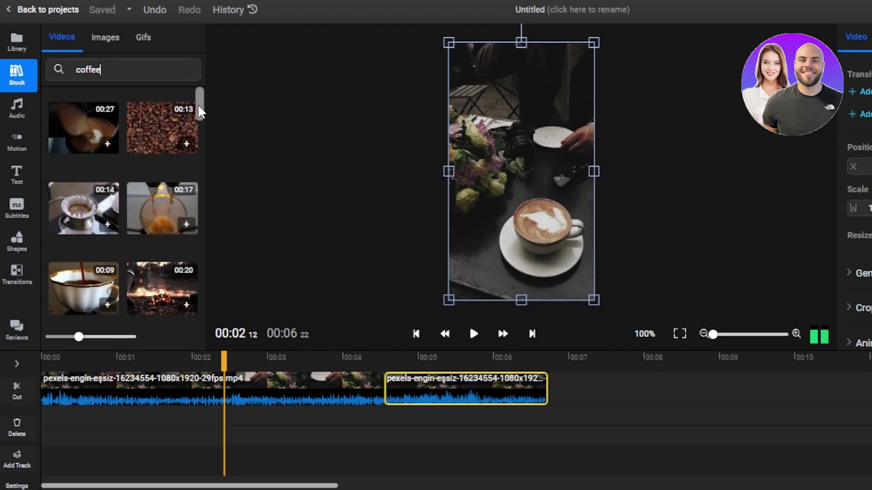
left_click_drag(198, 104, 197, 181)
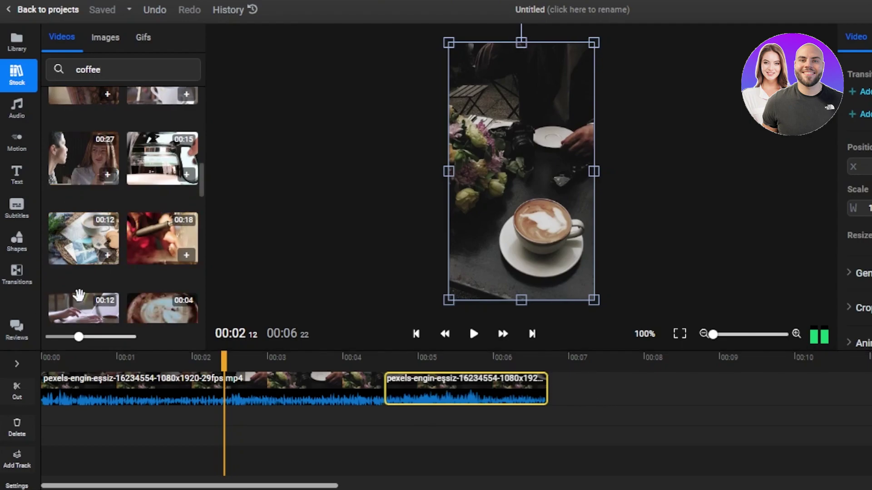
left_click(14, 119)
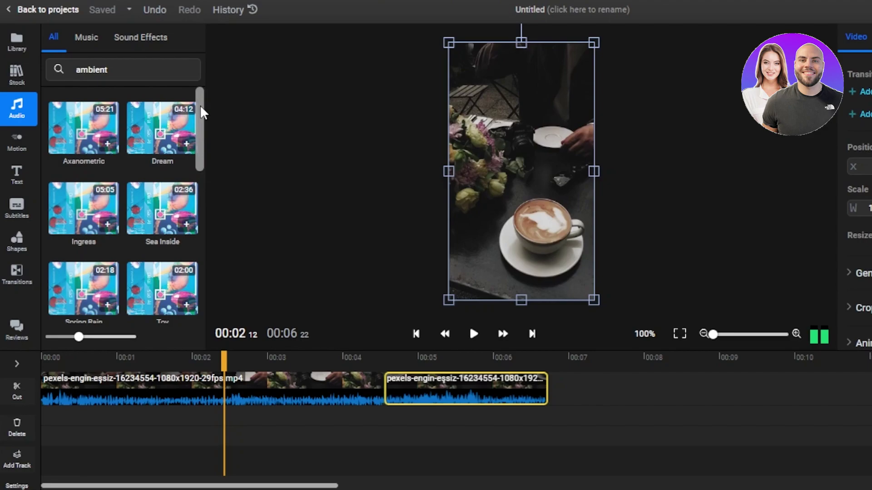
Step: Filter the ambient audio results to sound effects and preview Ambiente.wav
left_click_drag(200, 112, 180, 91)
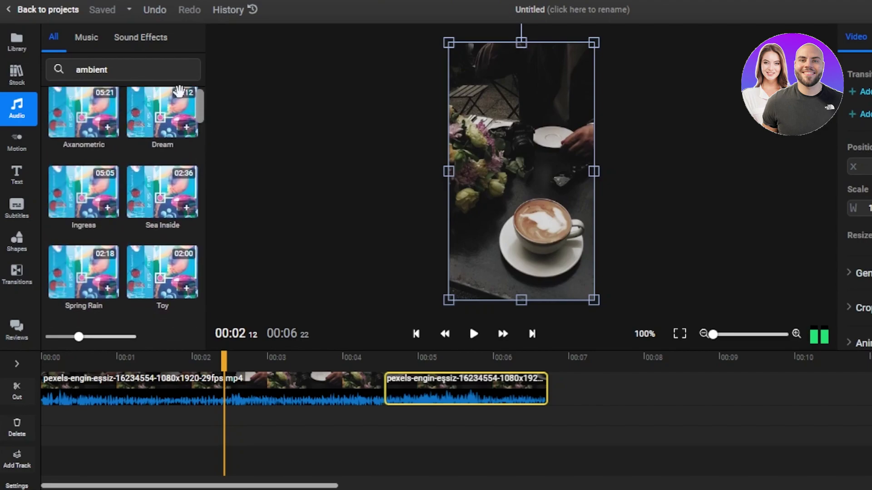
left_click(94, 42)
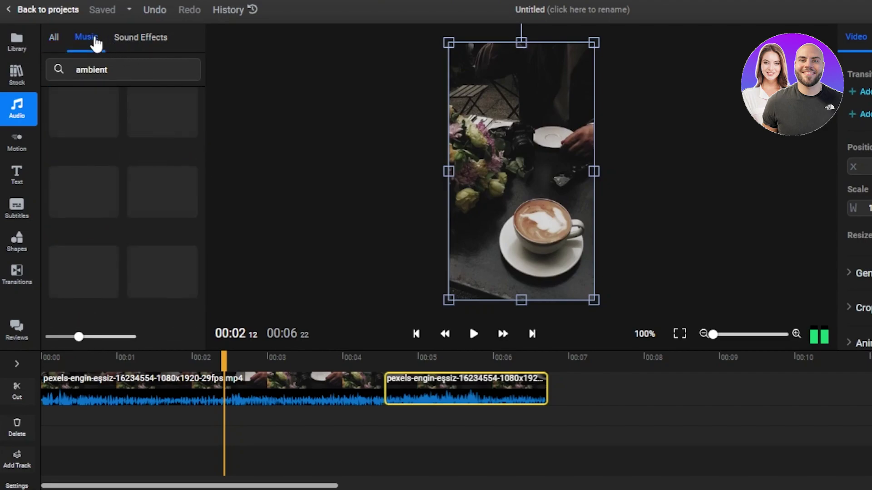
left_click(146, 43)
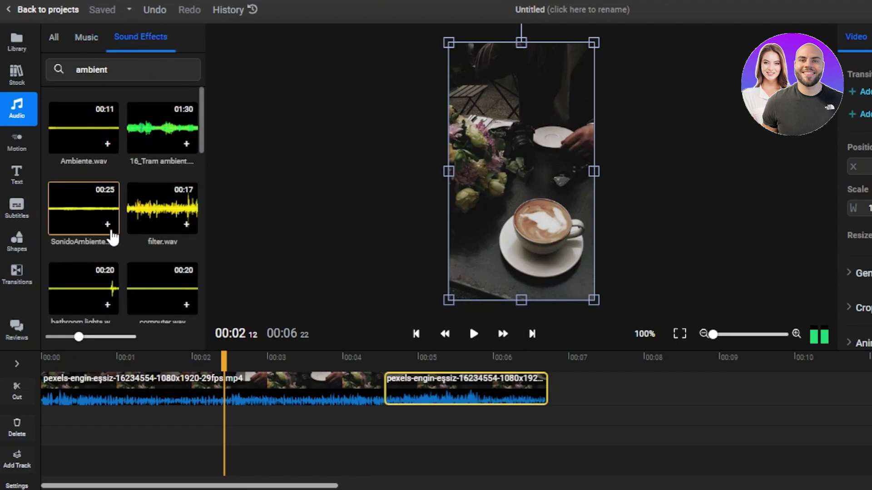
left_click(96, 136)
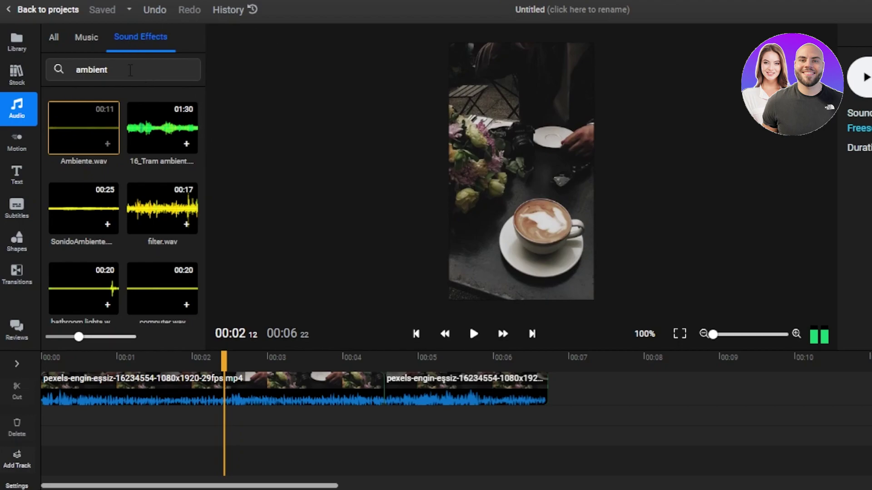
left_click(17, 178)
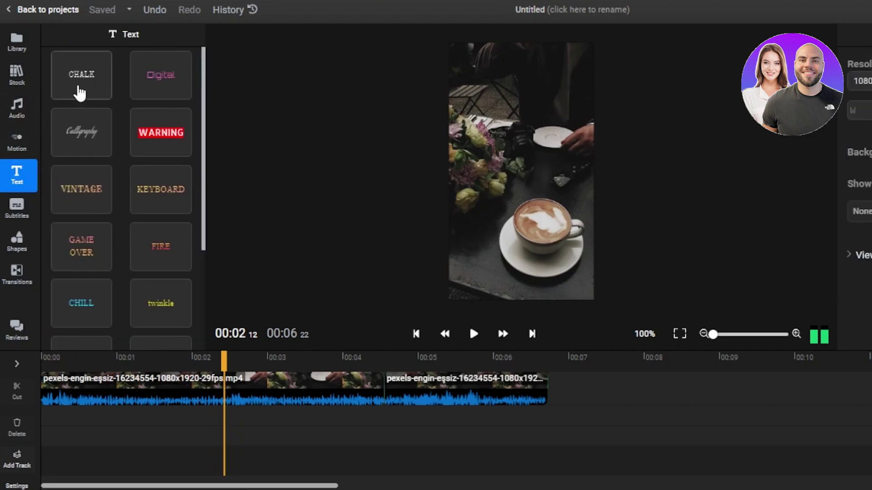
Step: Add a Calligraphy text overlay and drag its timeline edges so it starts at 00:00
left_click(87, 134)
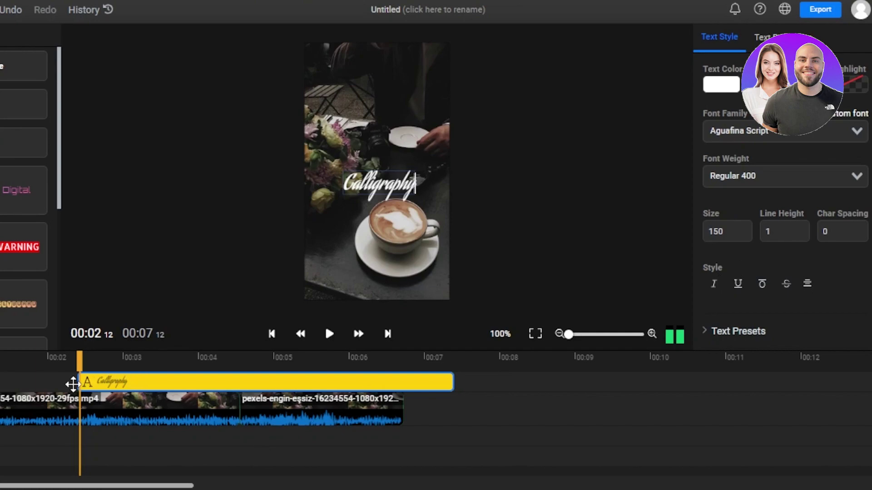
left_click_drag(12, 381, 5, 380)
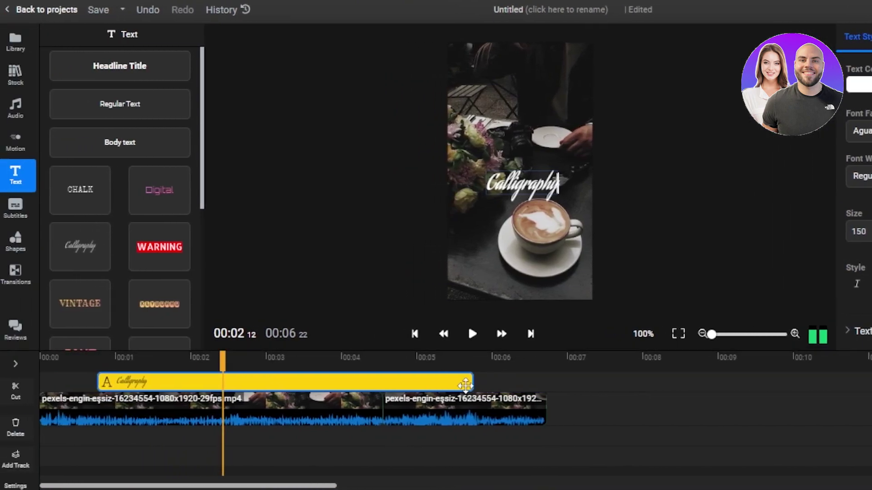
left_click_drag(472, 382, 546, 374)
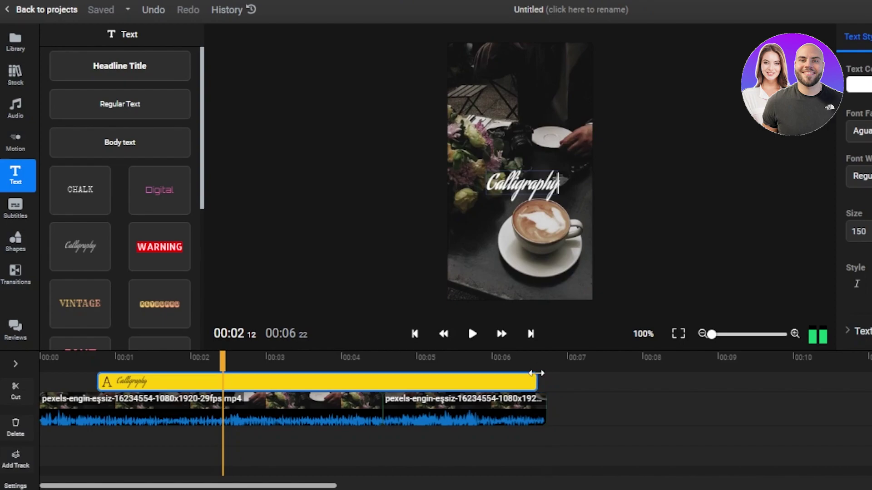
left_click_drag(100, 381, 41, 381)
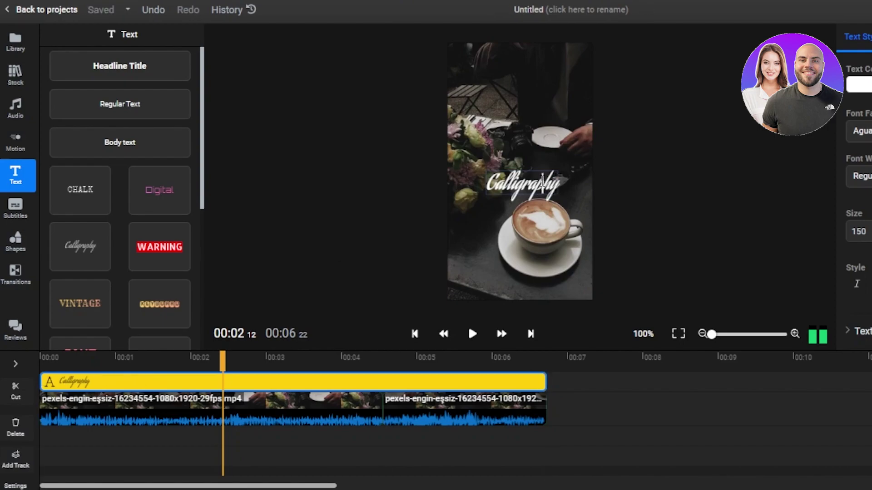
Step: Replace the Calligraphy placeholder text with the word 'may'
key("ctrl+a")
type("EVENINGS")
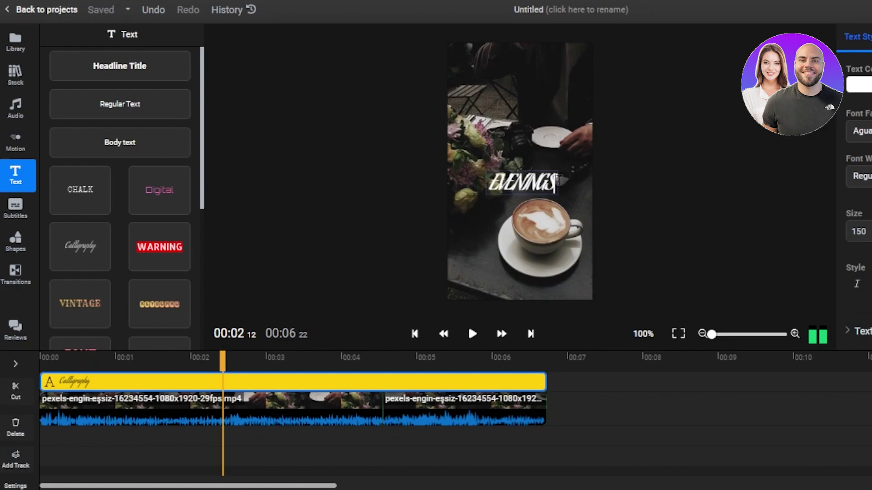
key("BackSpace")
key("BackSpace")
key("BackSpace")
key("BackSpace")
key("BackSpace")
key("BackSpace")
key("BackSpace")
key("BackSpace")
type("may")
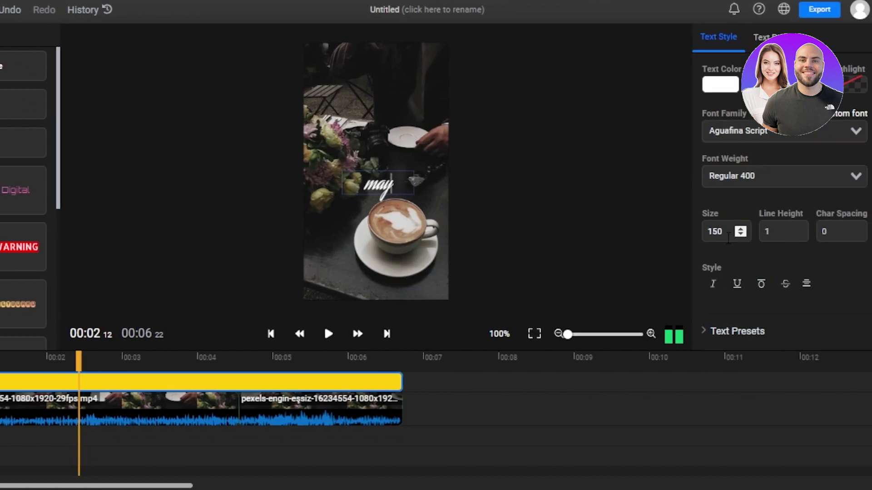
Step: Shrink the 'may' text to size 137 and centre it on the frame guides
left_click(742, 233)
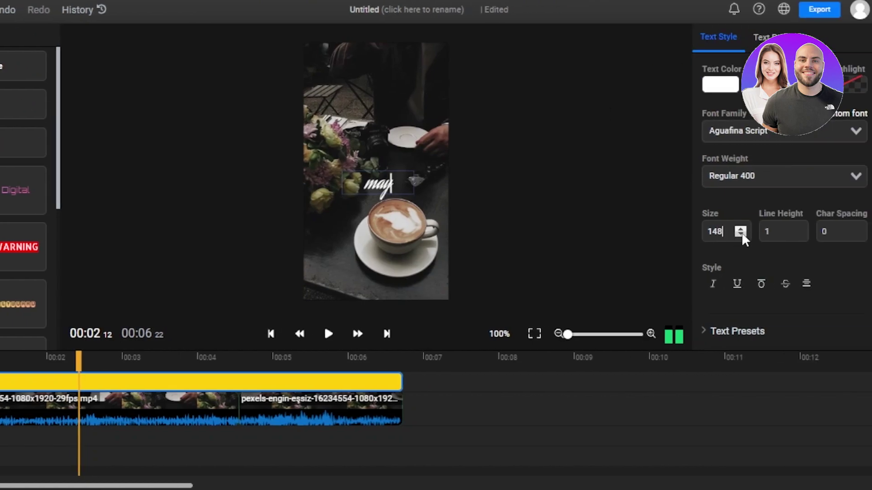
left_click(741, 234)
left_click(741, 233)
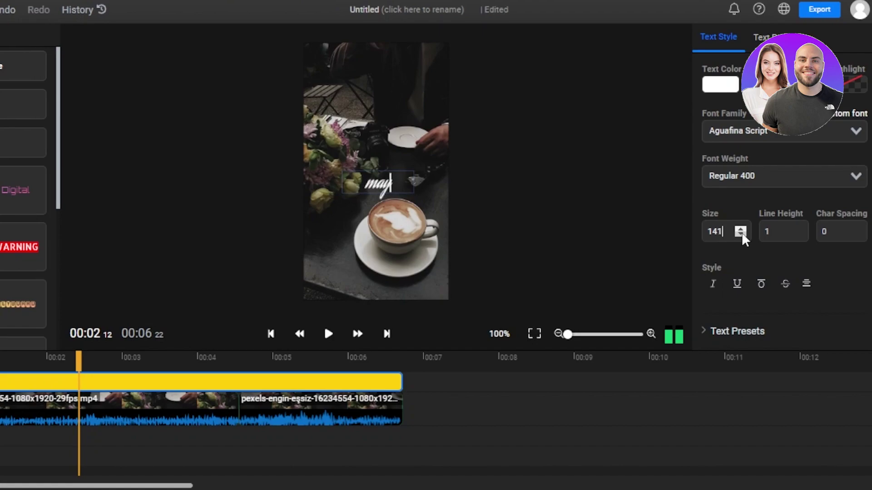
double_click(404, 187)
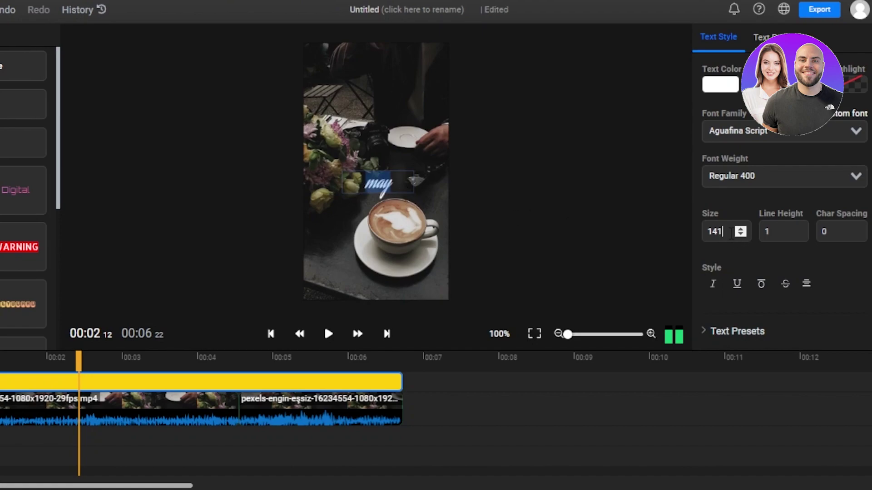
left_click(619, 218)
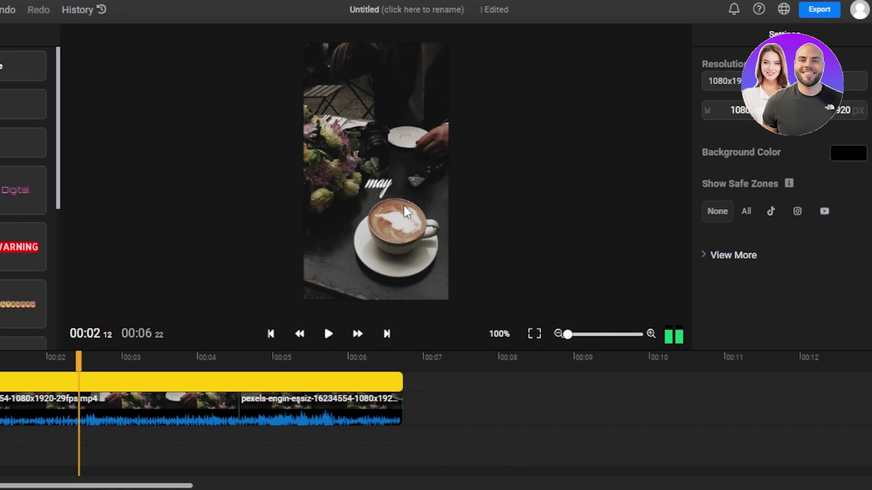
left_click_drag(379, 180, 376, 177)
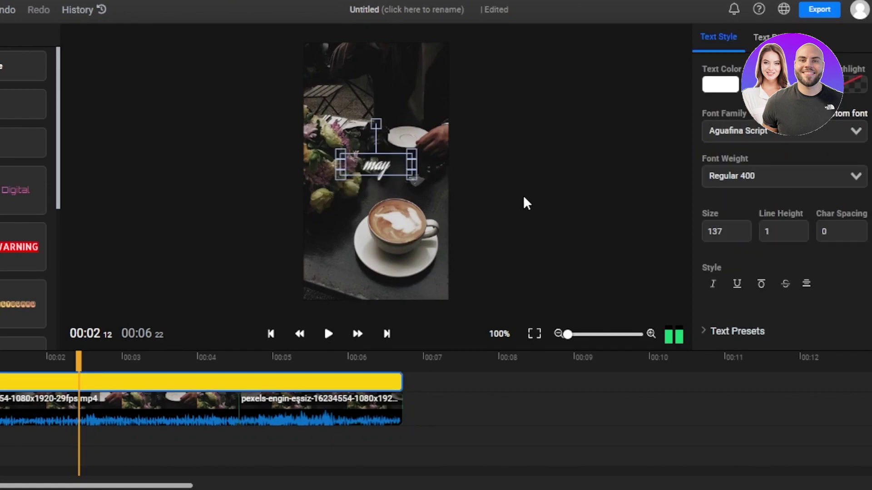
left_click(524, 201)
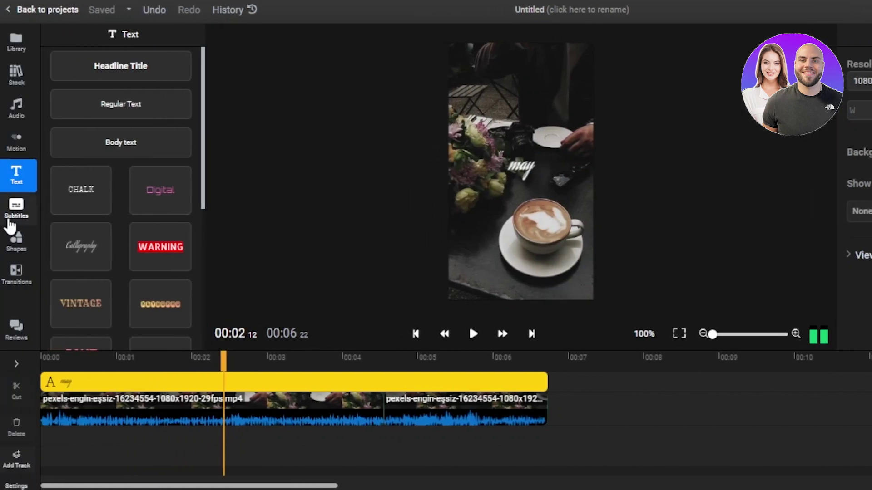
Step: Show the Subtitles panel with its automatic, manual and upload subtitle options
left_click(15, 214)
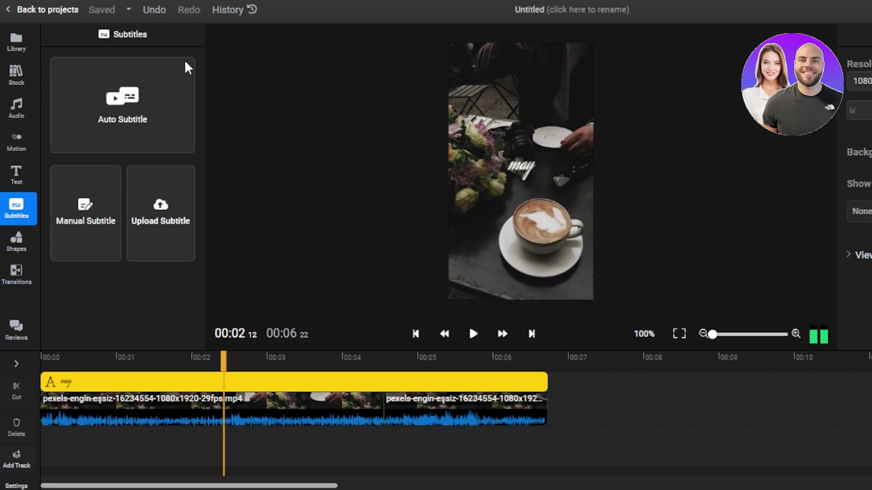
Step: Scroll the Shapes library's arrow results to road-sign arrows, briefly checking the square mask options
left_click(17, 245)
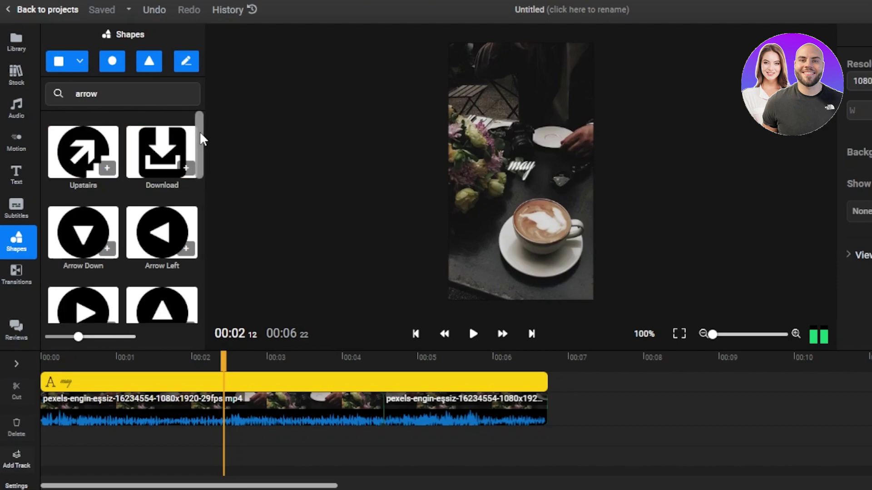
left_click_drag(202, 138, 202, 241)
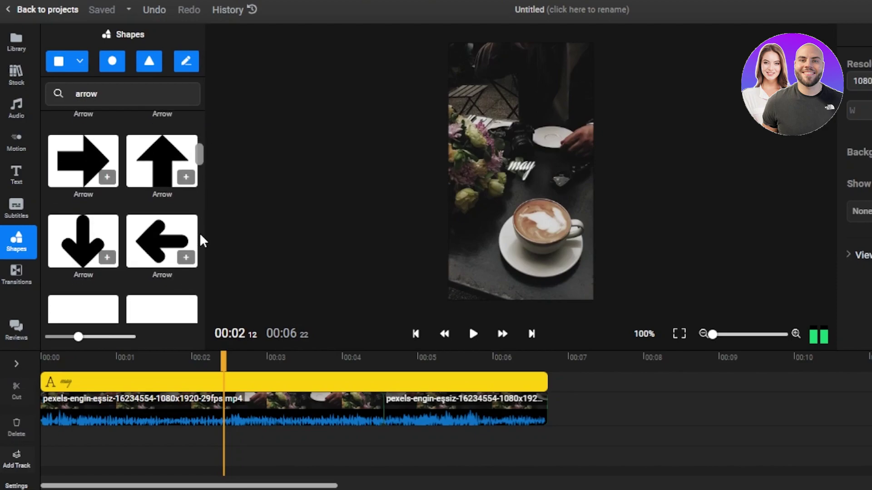
left_click_drag(197, 153, 199, 195)
left_click(80, 61)
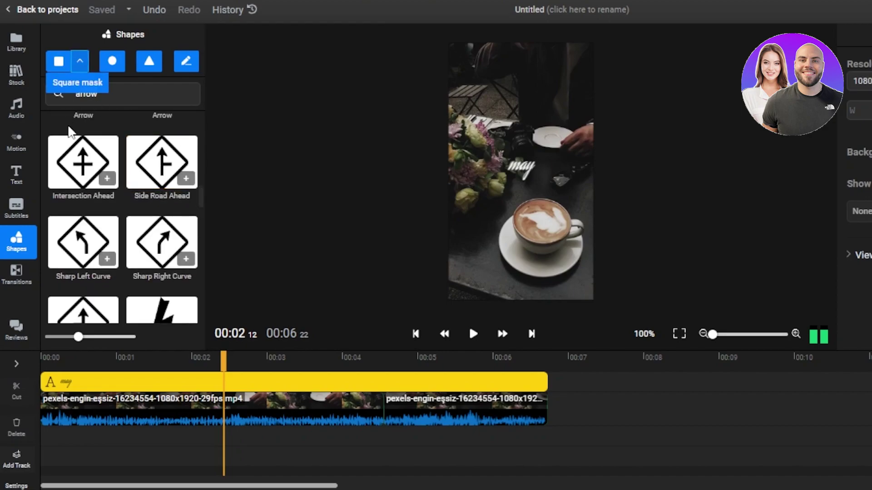
left_click(114, 93)
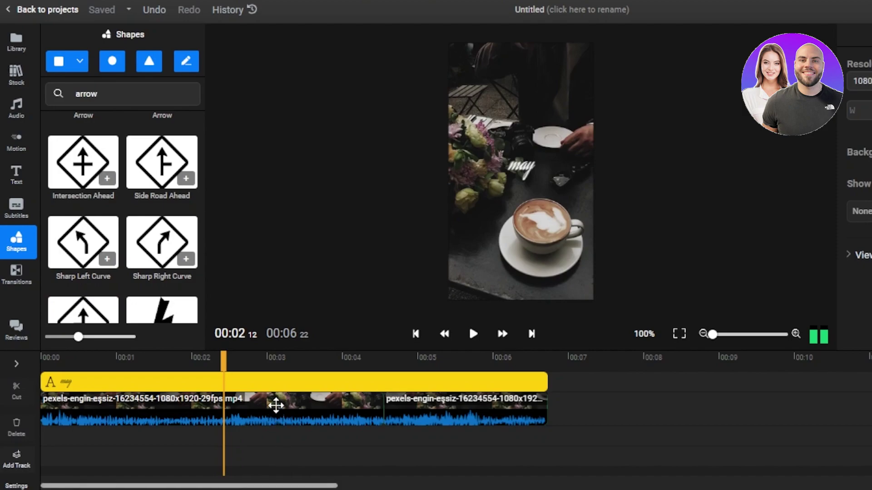
Step: Show the first coffee clip's Animation presets, like Float Left, Wipe Right and Scale Up
left_click(274, 401)
left_click_drag(320, 403, 337, 403)
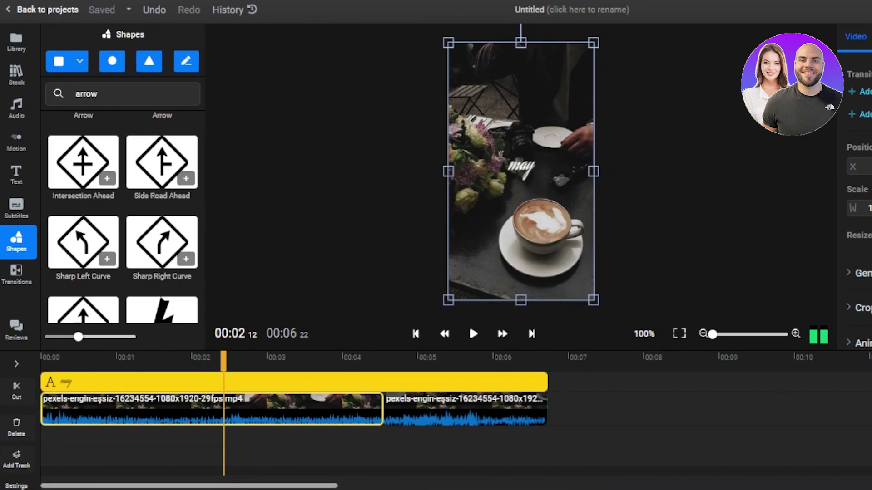
left_click(741, 344)
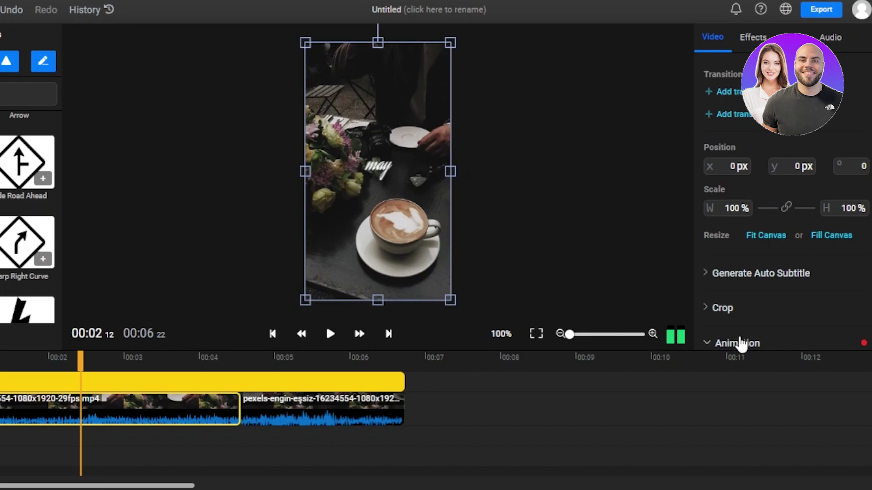
scroll(781, 204, "down", 6)
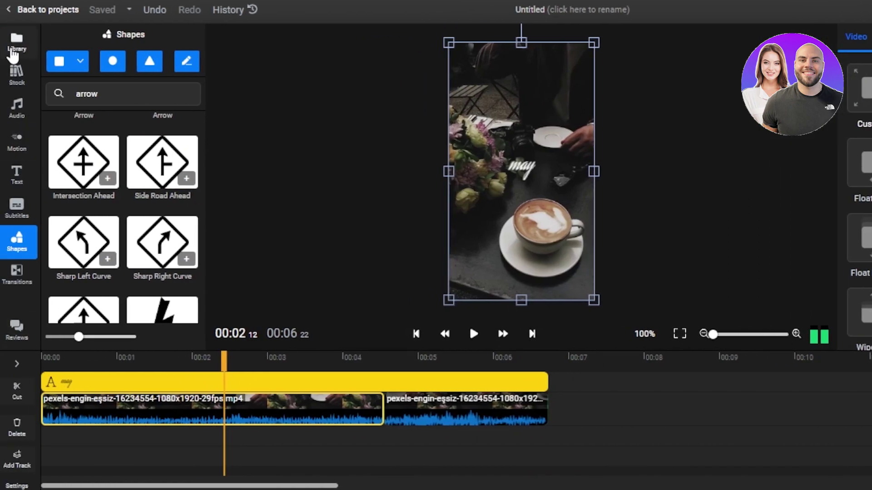
Step: Change the project title from 'Untitled' to 'test', then reselect the video clip
left_click(14, 51)
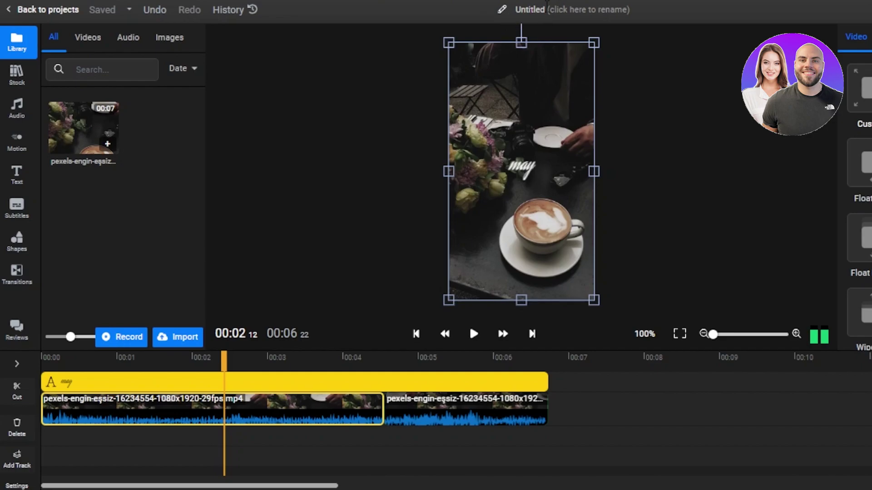
left_click(547, 6)
key("BackSpace")
key("BackSpace")
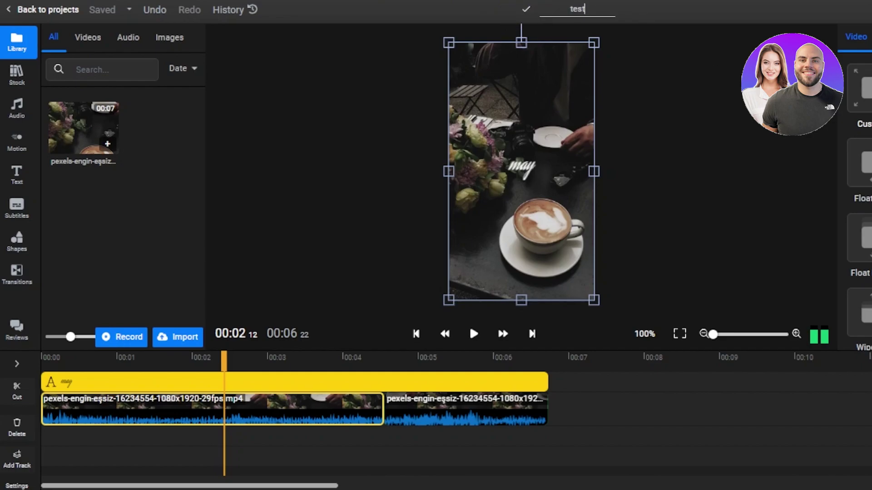
key("Return")
left_click(513, 181)
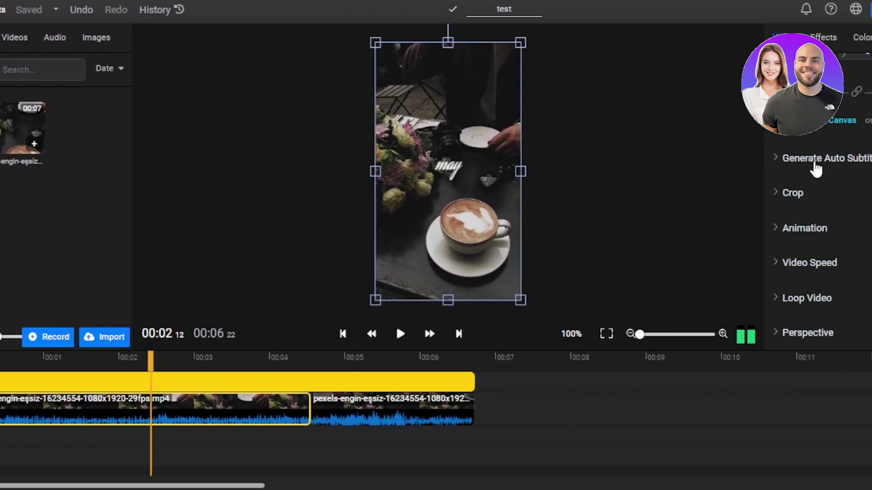
Step: Export the 'test' project as a Video file with Export and Download
left_click(818, 10)
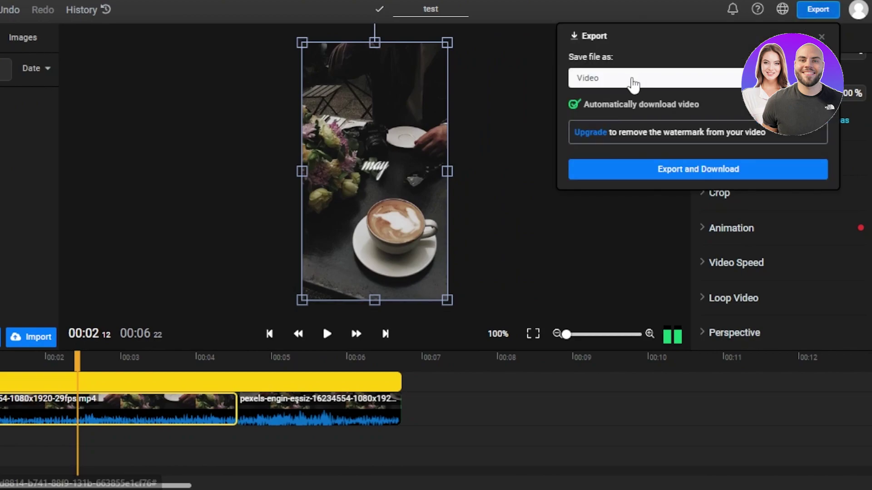
left_click(632, 84)
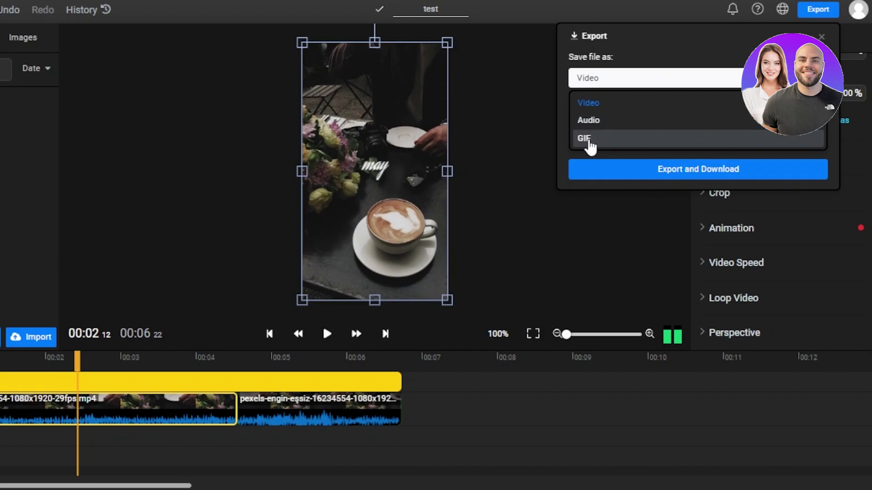
left_click(585, 104)
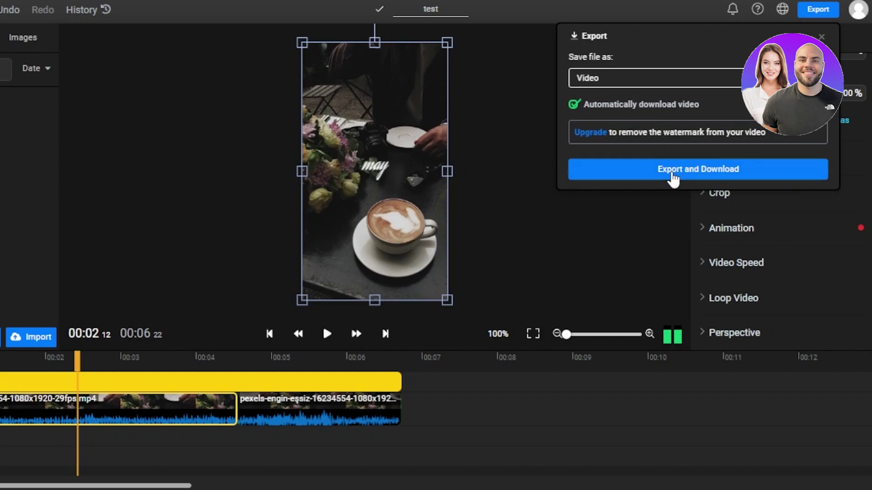
left_click(673, 179)
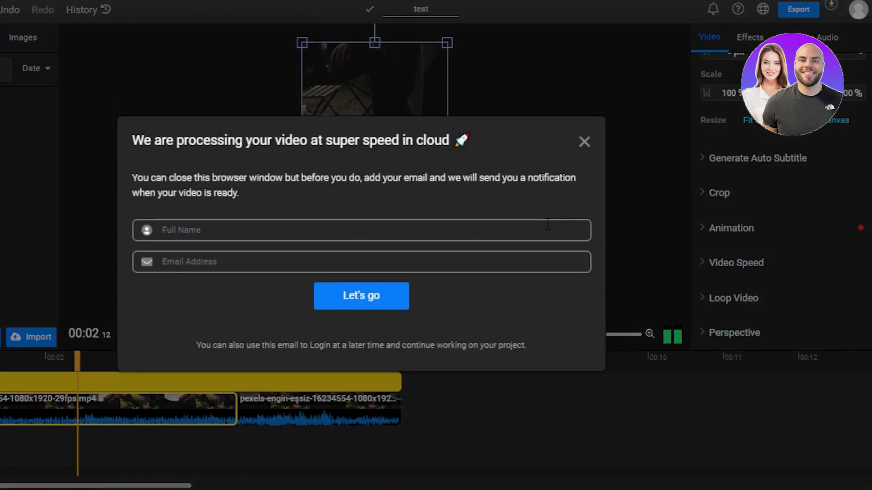
Step: Dismiss the processing notice and set the timeline playhead to about 00:01
left_click(584, 142)
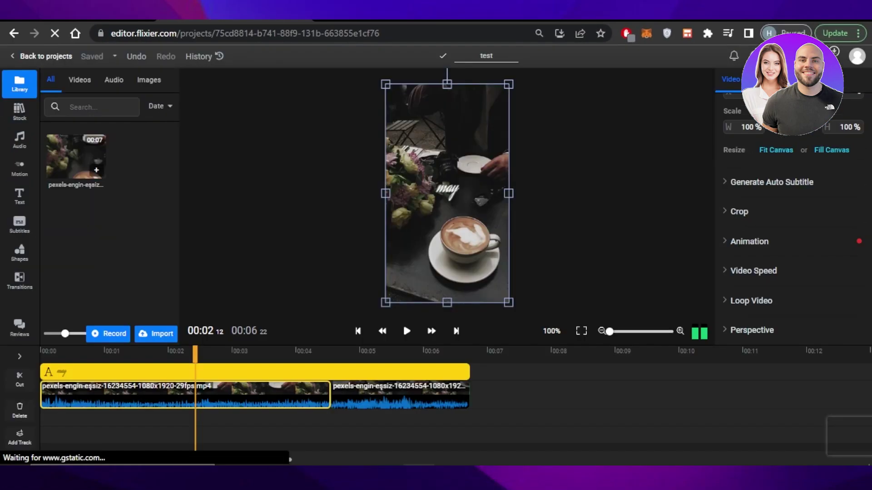
left_click(192, 355)
left_click(109, 352)
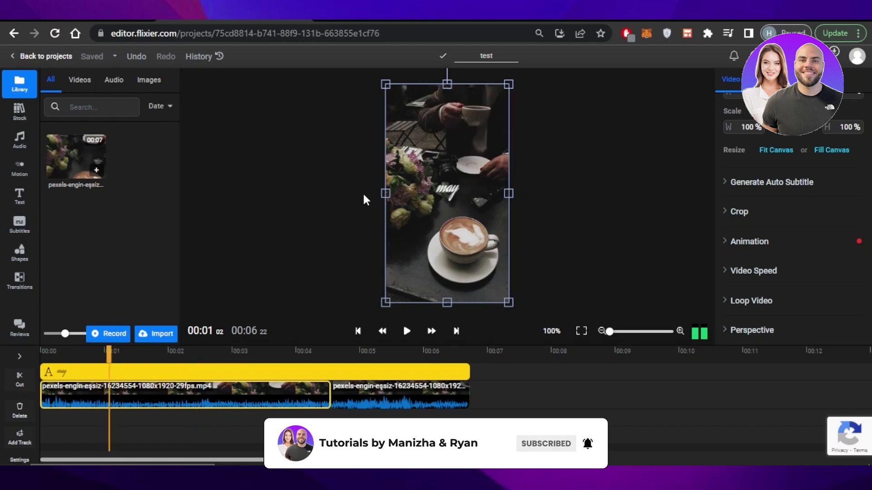